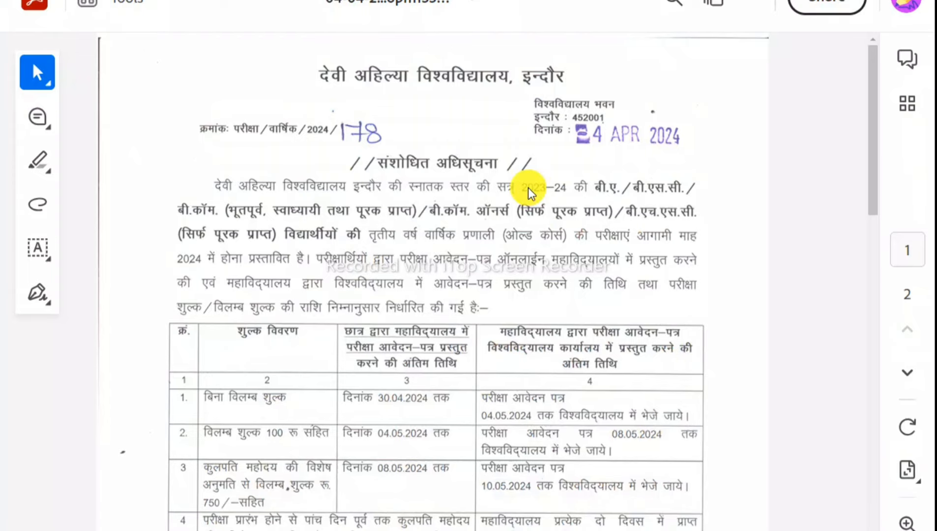
Scroll through the April 2024 exam notice PDF to read its contents.
{"action": "scroll", "coordinate": [529, 193], "scroll_direction": "down", "scroll_amount": 15}
{"action": "scroll", "coordinate": [530, 190], "scroll_direction": "down", "scroll_amount": 5}
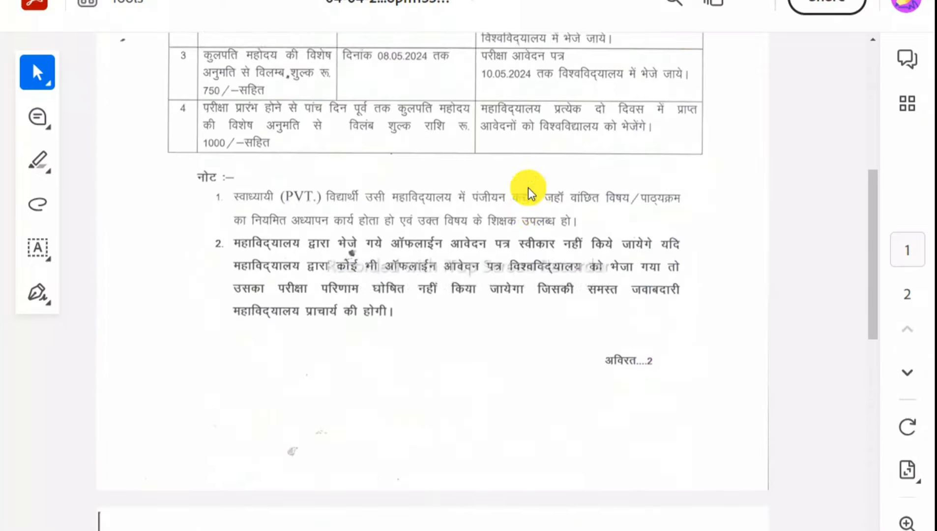
{"action": "scroll", "coordinate": [565, 167], "scroll_direction": "up", "scroll_amount": 10}
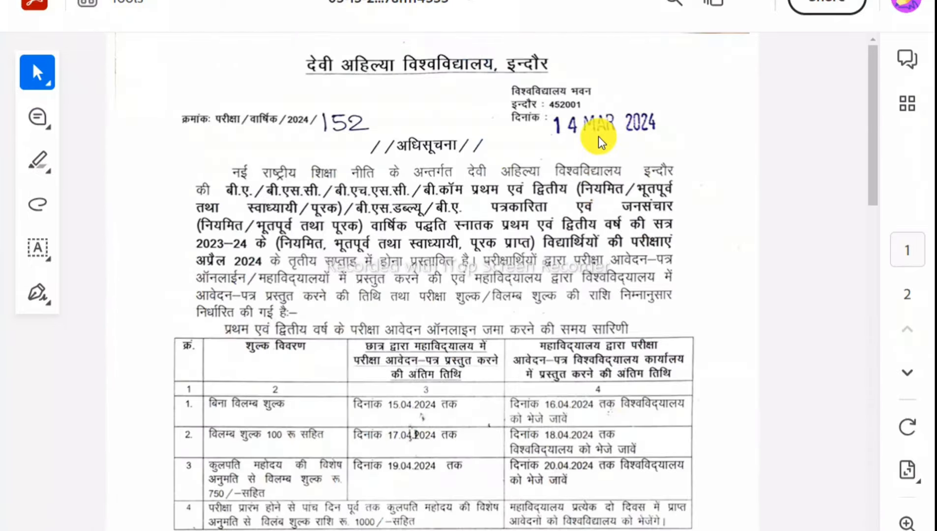
Review the first-year private enrollment dates, 05.04.2024 to 16.04.2024, in the notice table.
{"action": "scroll", "coordinate": [621, 145], "scroll_direction": "down", "scroll_amount": 8}
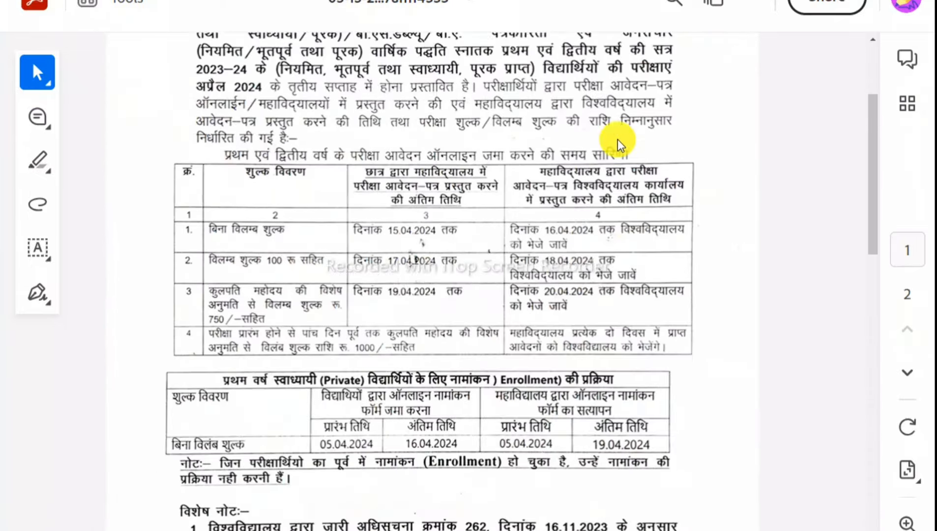
{"action": "scroll", "coordinate": [621, 145], "scroll_direction": "up", "scroll_amount": 1, "text": "ctrl"}
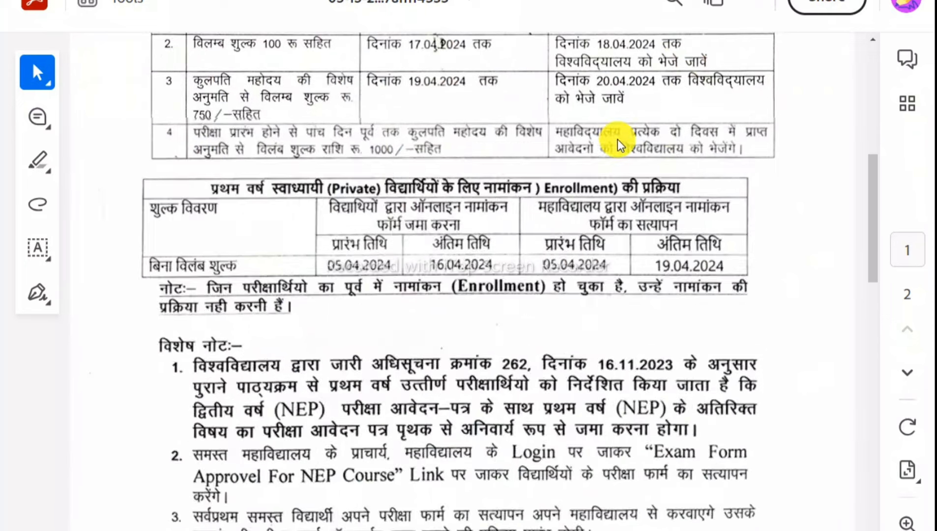
{"action": "scroll", "coordinate": [612, 142], "scroll_direction": "down", "scroll_amount": 3}
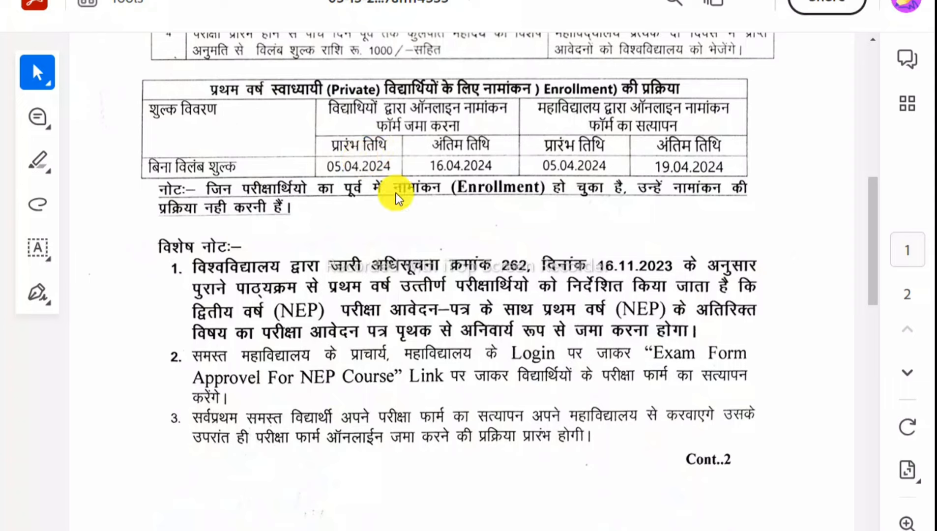
{"action": "left_click", "coordinate": [444, 157]}
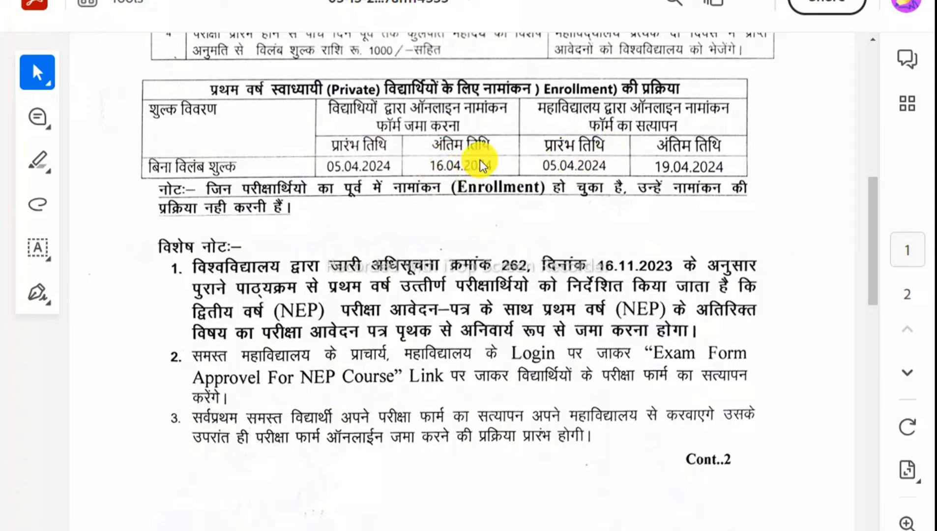
Switch to the browser showing the Devi Ahilya Vishwavidyalaya MPOnline portal home page.
{"action": "left_click", "coordinate": [650, 137]}
{"action": "scroll", "coordinate": [467, 204], "scroll_direction": "up", "scroll_amount": 2}
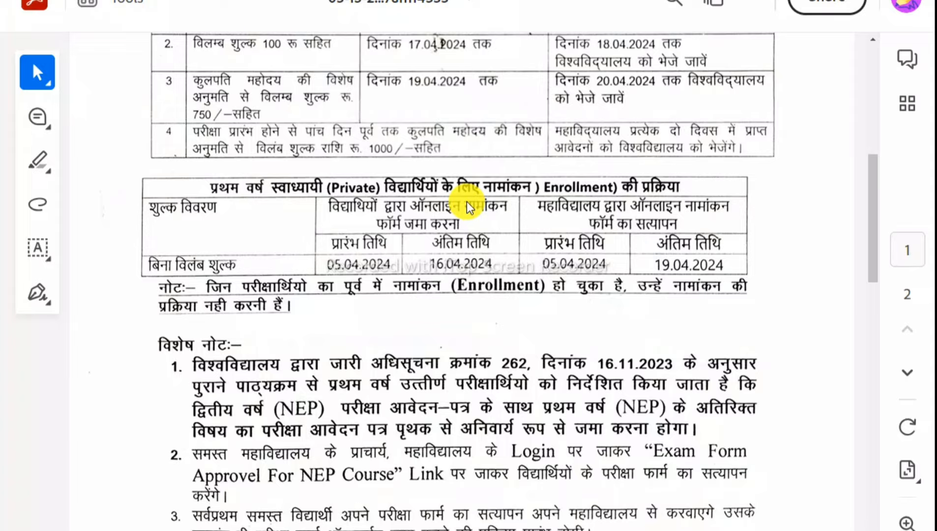
{"action": "scroll", "coordinate": [470, 203], "scroll_direction": "up", "scroll_amount": 8}
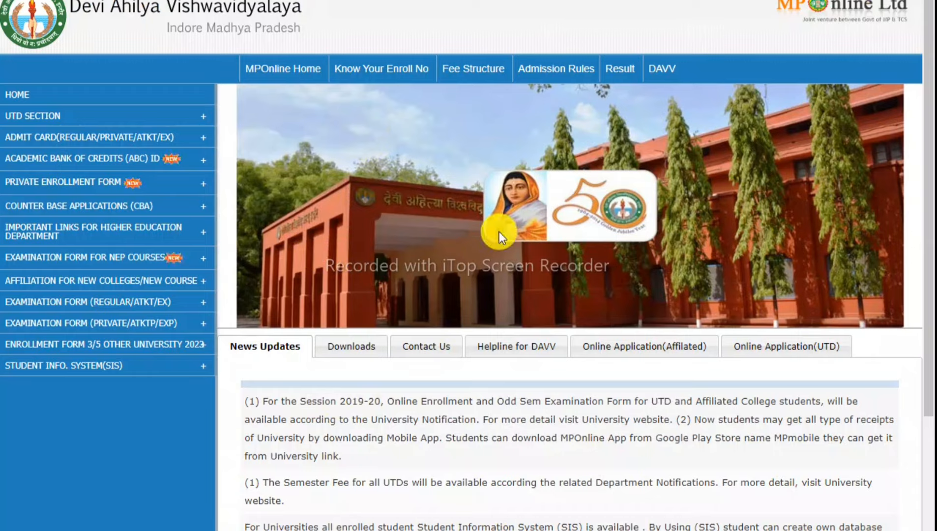
Choose ENROLLMENT FORM (UG) PRIVATE under PRIVATE ENROLLMENT FORM in the left menu.
{"action": "mouse_move", "coordinate": [216, 325]}
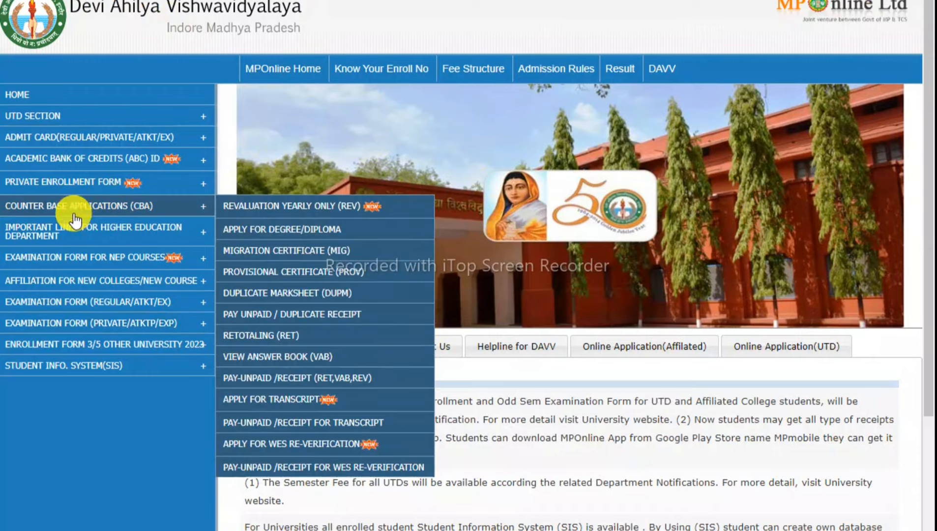
{"action": "mouse_move", "coordinate": [71, 191]}
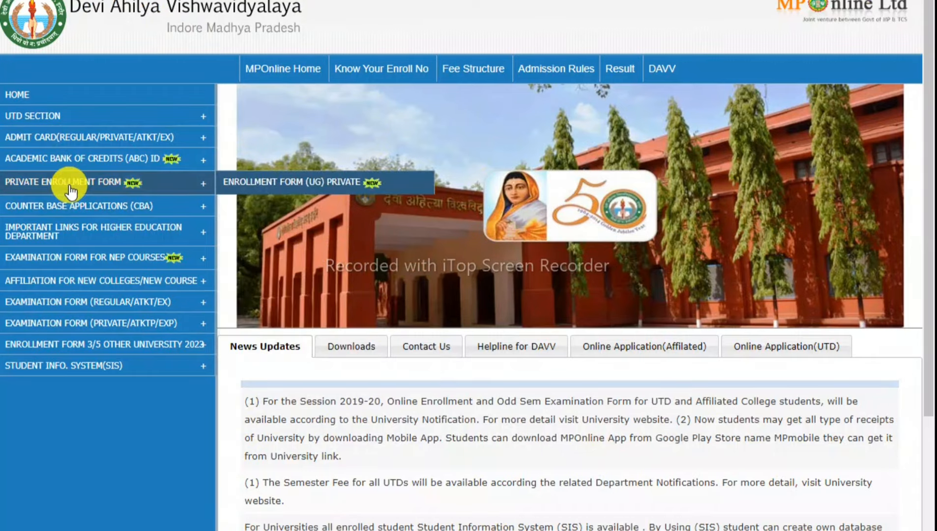
{"action": "left_click", "coordinate": [253, 187]}
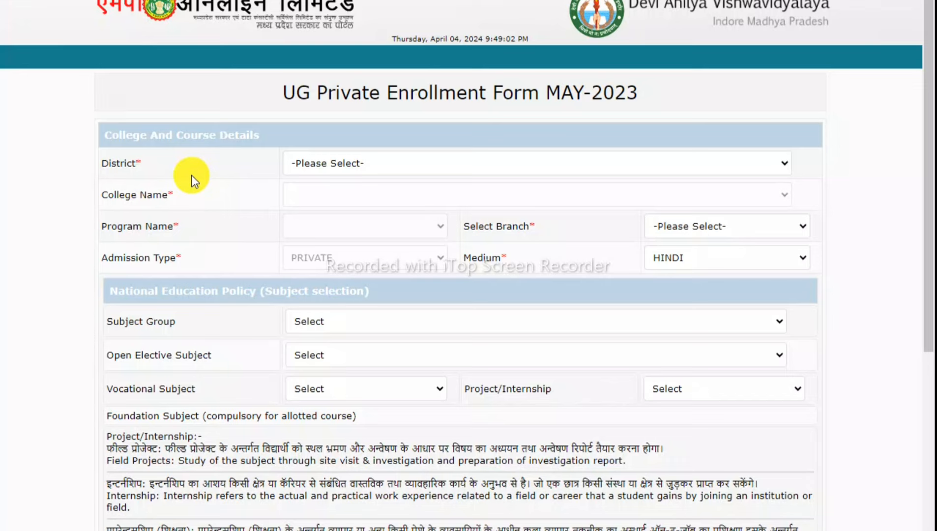
Select INDORE as District and GOVT. COLLEGE, RAU(328) as College Name.
{"action": "left_click", "coordinate": [301, 162]}
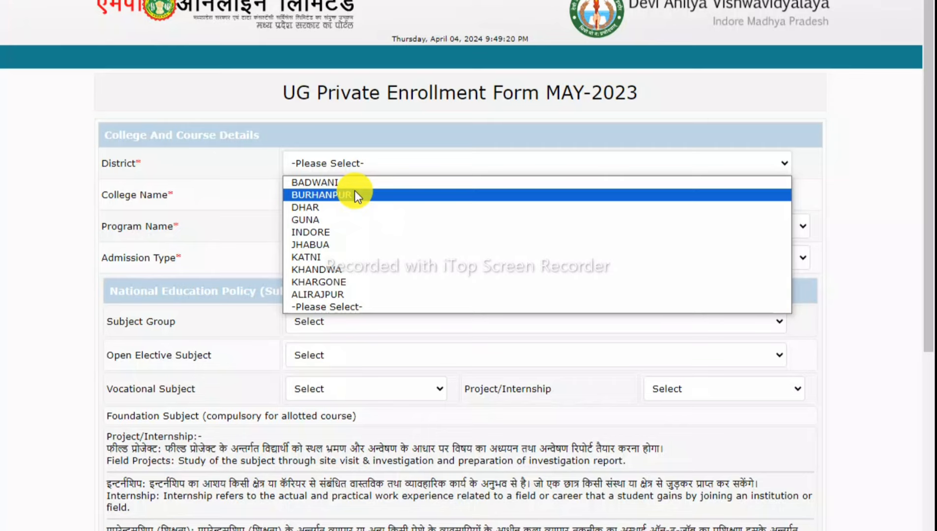
{"action": "left_click", "coordinate": [346, 234]}
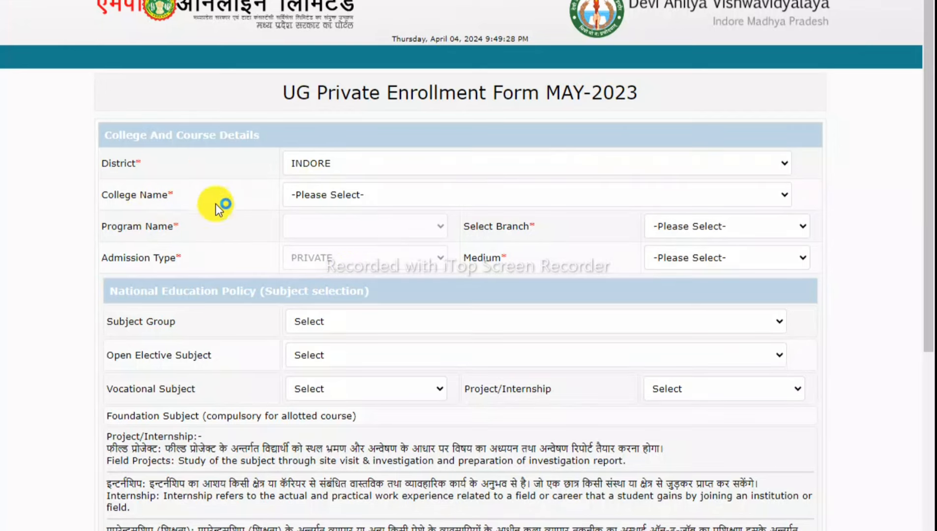
{"action": "left_click", "coordinate": [328, 197]}
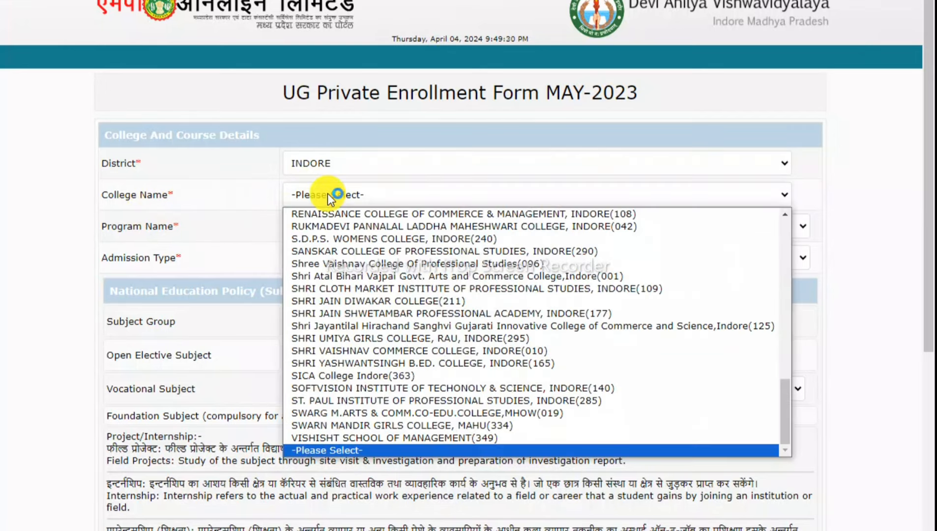
{"action": "scroll", "coordinate": [355, 275], "scroll_direction": "up", "scroll_amount": 20}
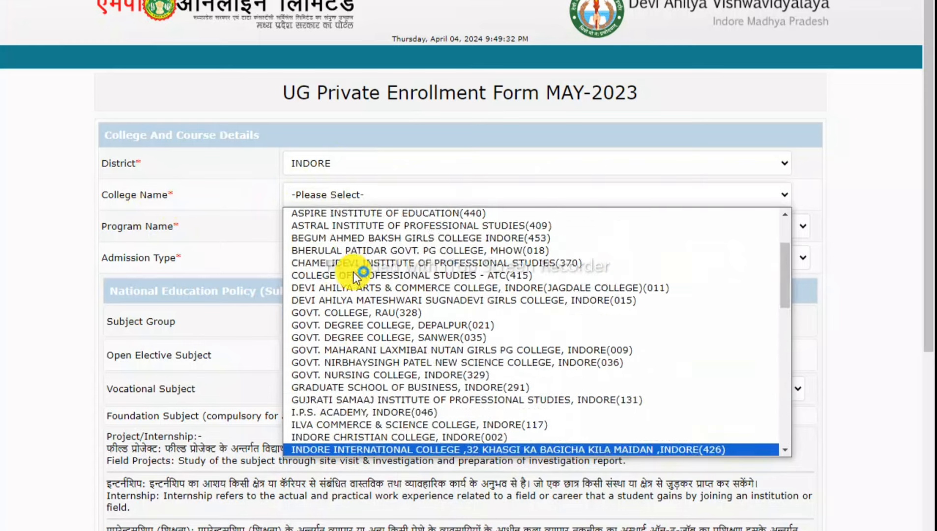
{"action": "key", "text": "g"}
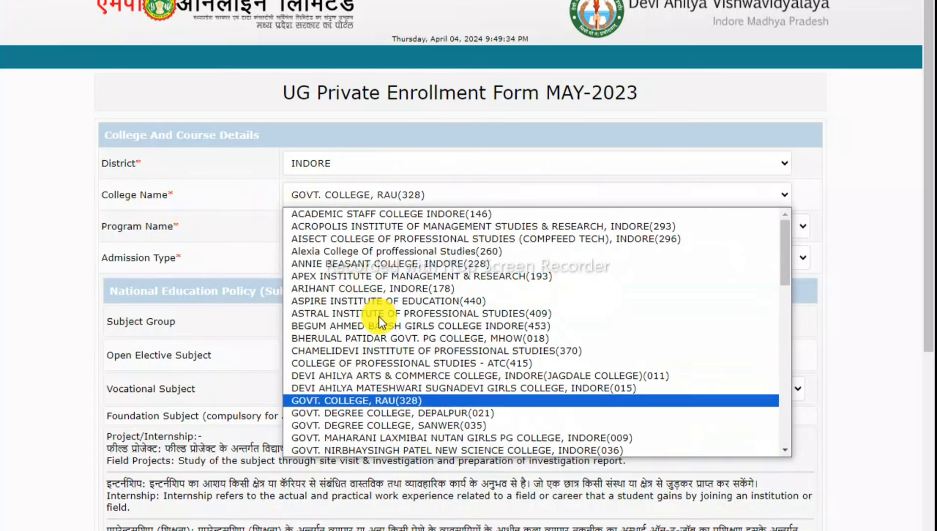
{"action": "key", "text": "Return"}
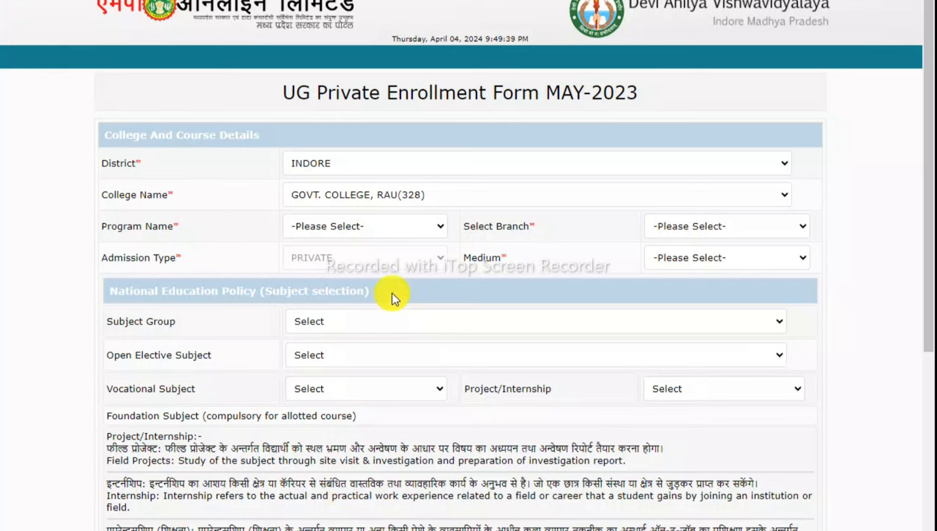
Set Program Name to BA and Branch to Bachelor of Arts, after briefly checking BSC.
{"action": "left_click", "coordinate": [389, 225]}
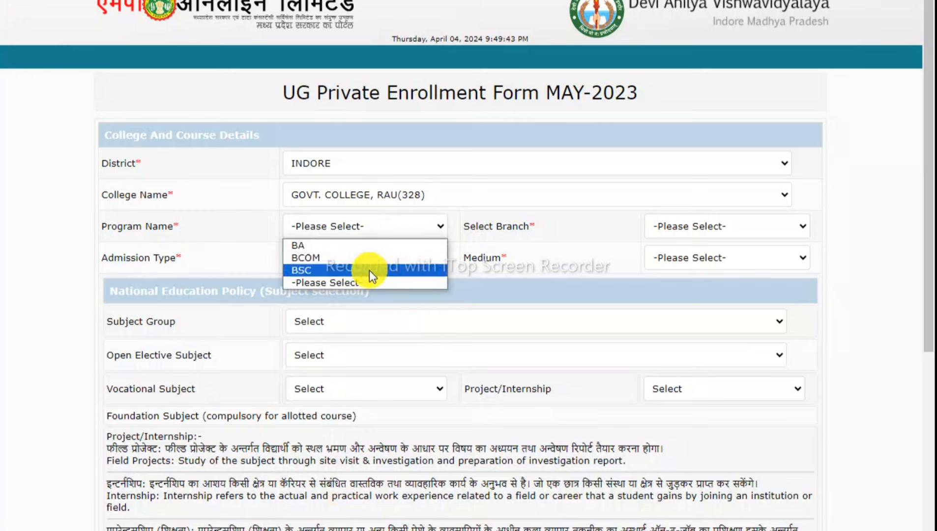
{"action": "left_click", "coordinate": [343, 243]}
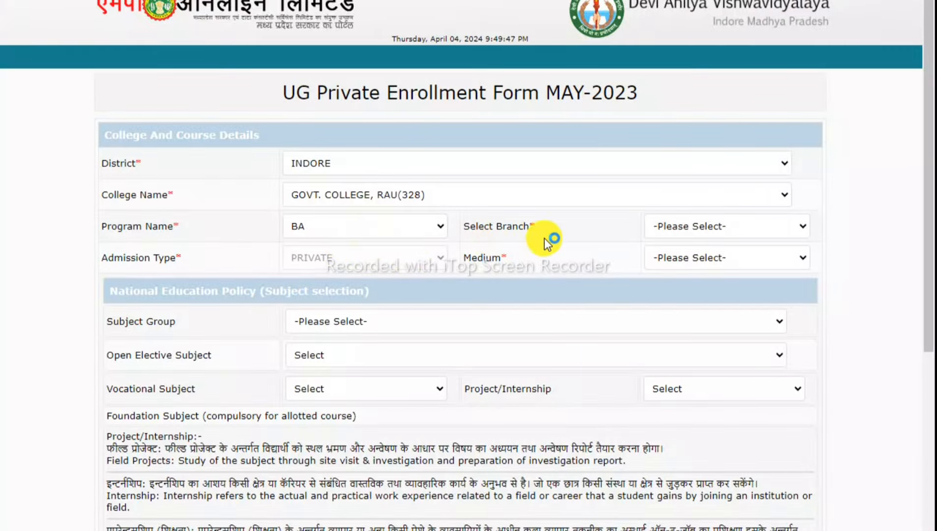
{"action": "left_click", "coordinate": [688, 227]}
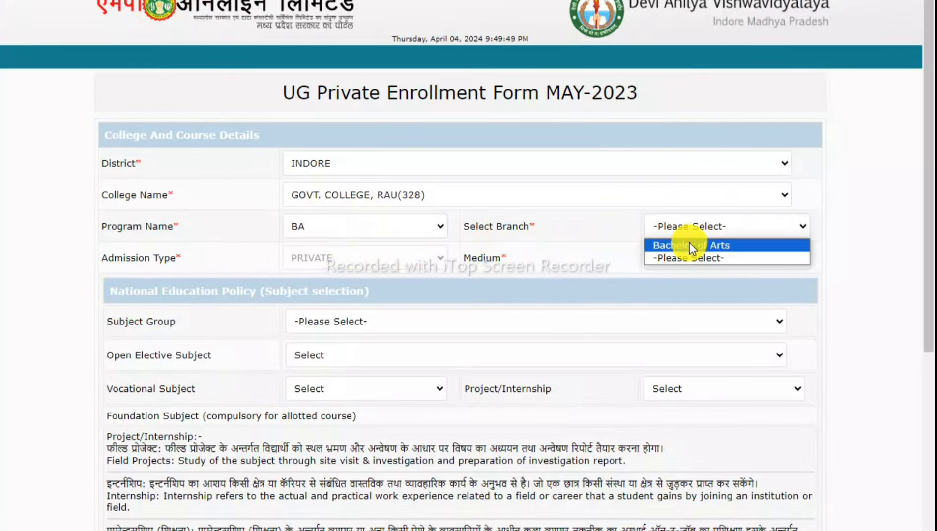
{"action": "left_click", "coordinate": [690, 245]}
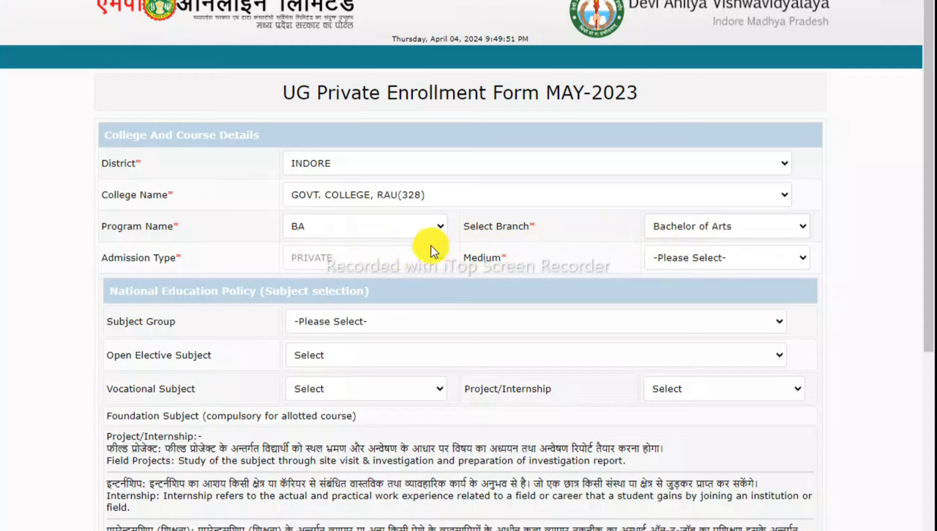
{"action": "left_click", "coordinate": [412, 230]}
{"action": "left_click", "coordinate": [398, 268]}
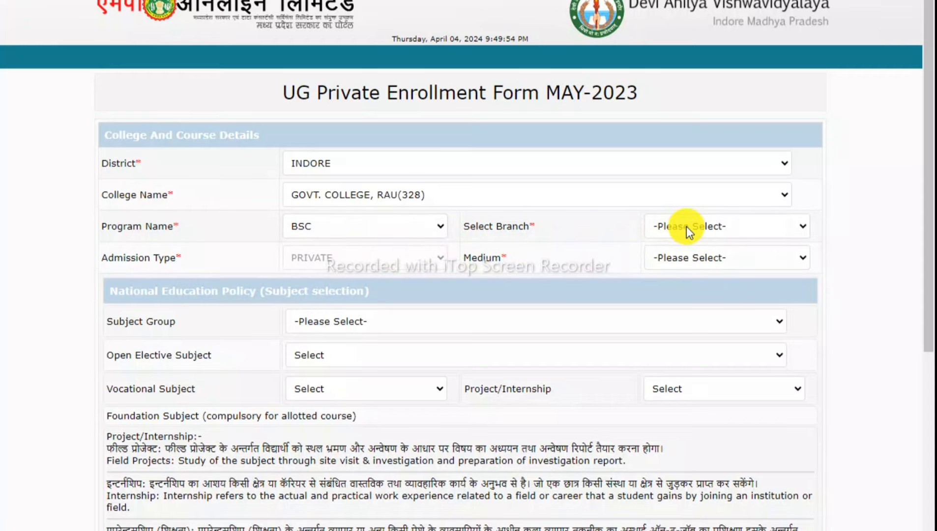
{"action": "left_click", "coordinate": [687, 226]}
{"action": "left_click", "coordinate": [400, 236]}
{"action": "left_click", "coordinate": [400, 244]}
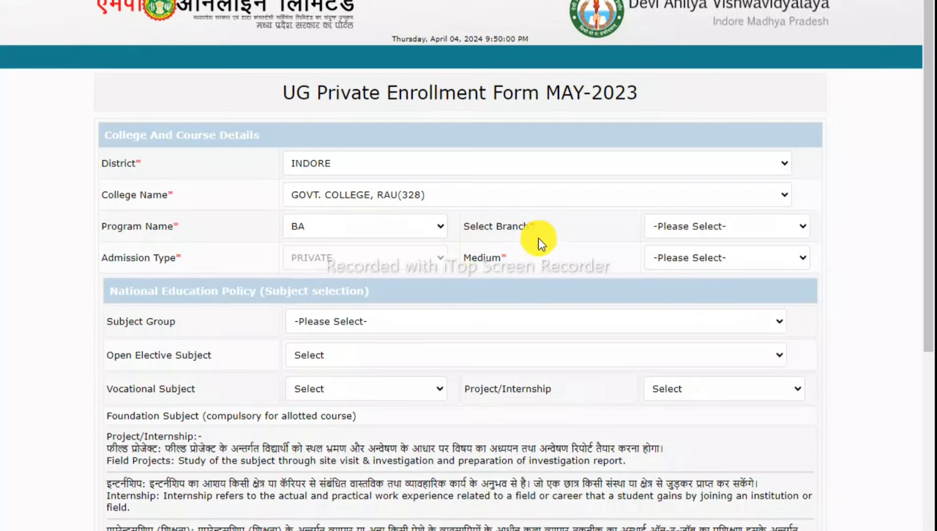
{"action": "left_click", "coordinate": [675, 226]}
{"action": "left_click", "coordinate": [675, 248]}
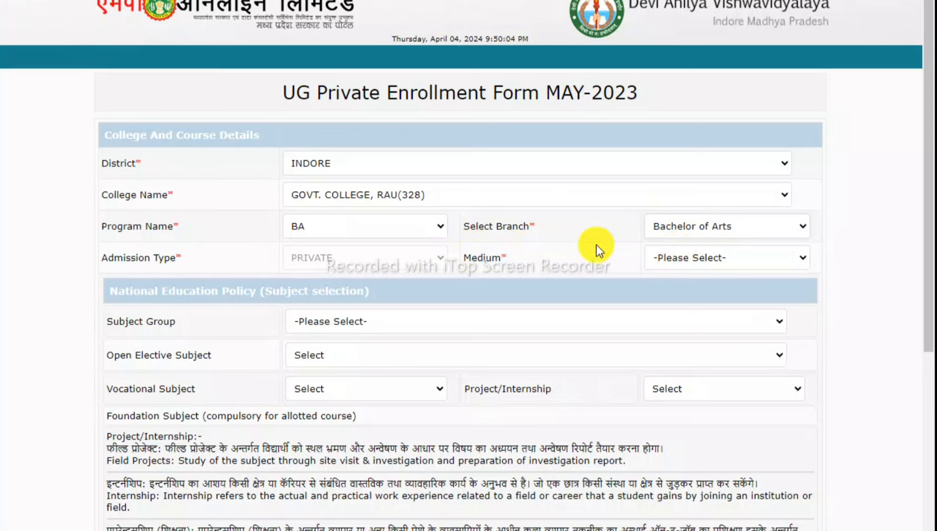
Choose HINDI as the medium of instruction.
{"action": "left_click", "coordinate": [684, 257]}
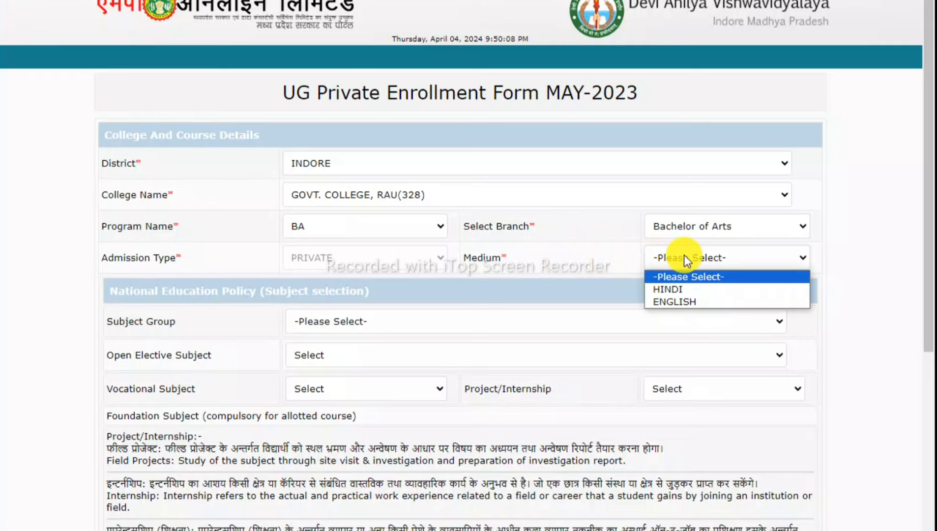
{"action": "left_click", "coordinate": [679, 292]}
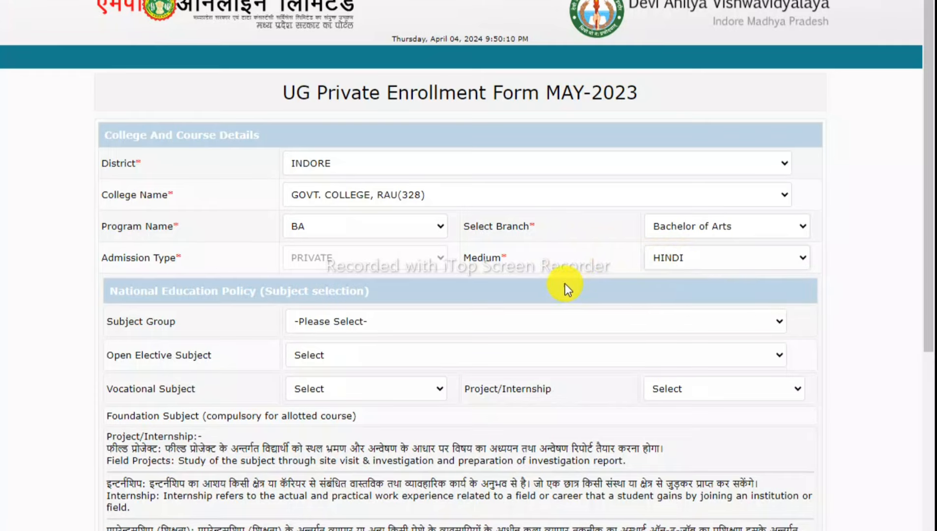
{"action": "scroll", "coordinate": [565, 284], "scroll_direction": "down", "scroll_amount": 2}
{"action": "scroll", "coordinate": [596, 289], "scroll_direction": "down", "scroll_amount": 4}
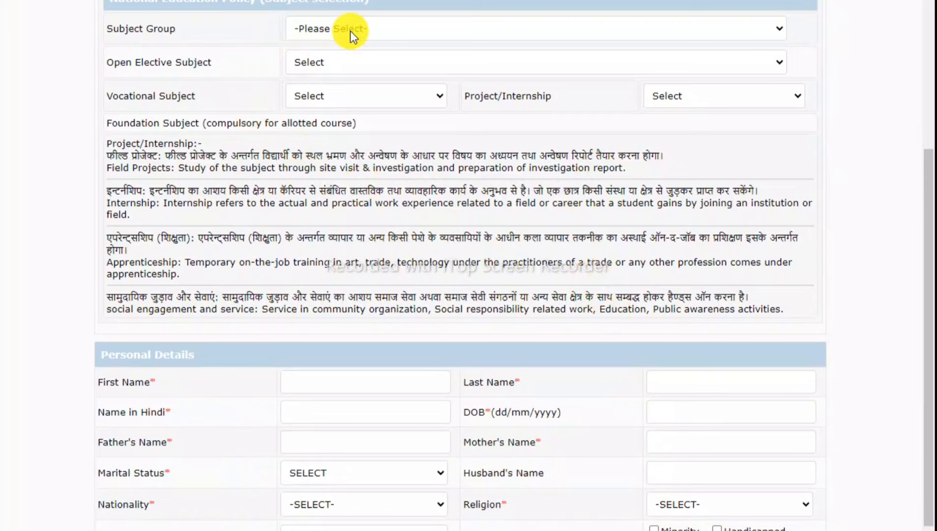
Pick Economics - Hindi - Sociology from the Subject Group dropdown.
{"action": "left_click", "coordinate": [350, 31]}
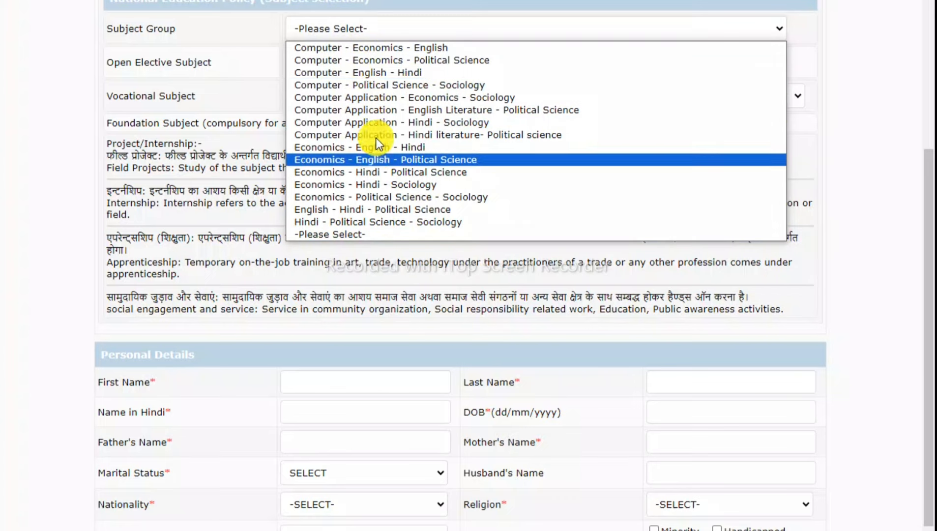
{"action": "left_click", "coordinate": [377, 187]}
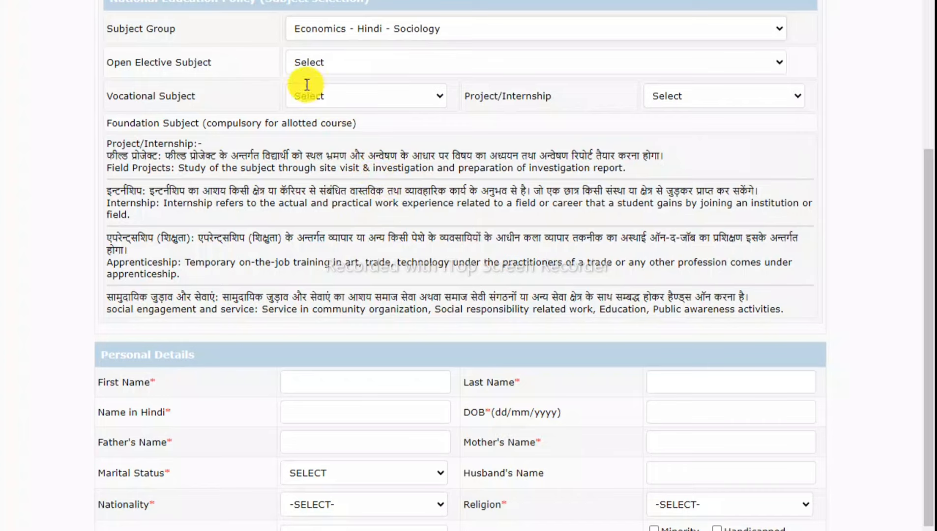
{"action": "scroll", "coordinate": [338, 196], "scroll_direction": "down", "scroll_amount": 4}
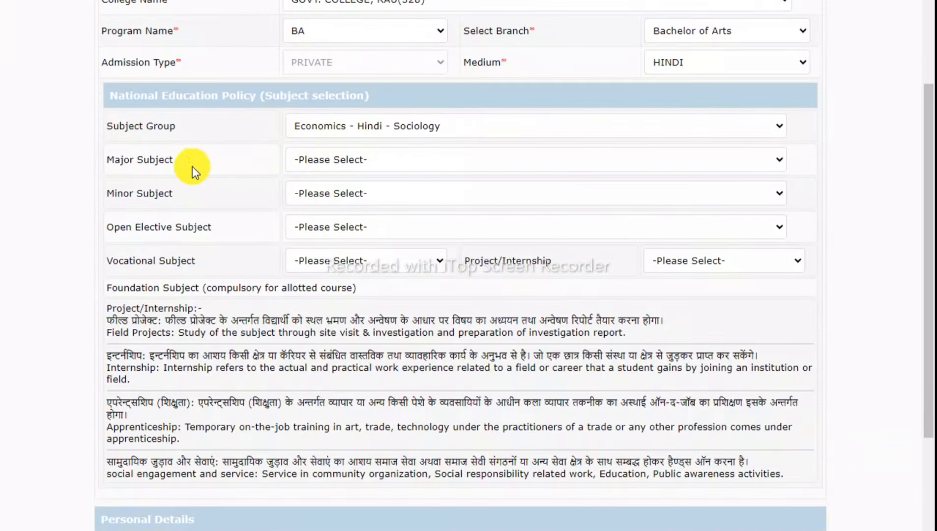
Choose Sociology as the Major Subject and Economics as the Minor Subject.
{"action": "left_click", "coordinate": [337, 162]}
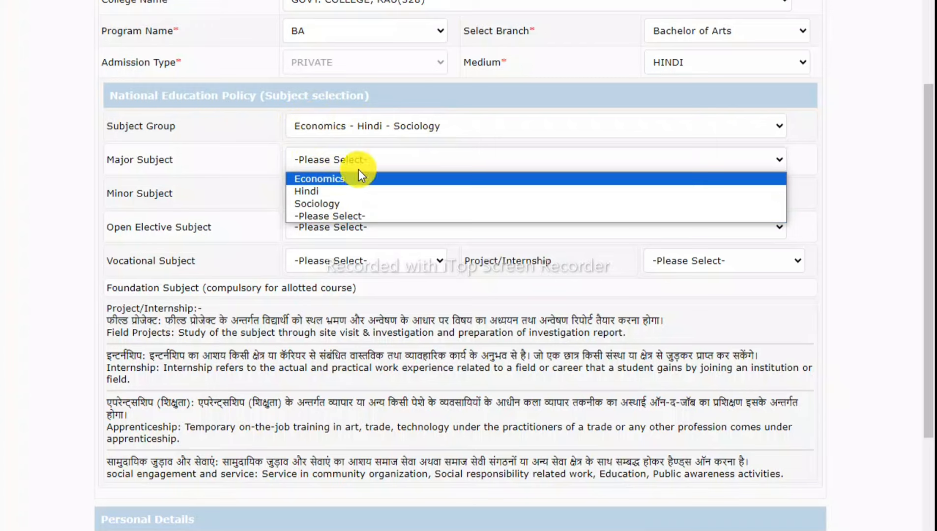
{"action": "left_click", "coordinate": [328, 208]}
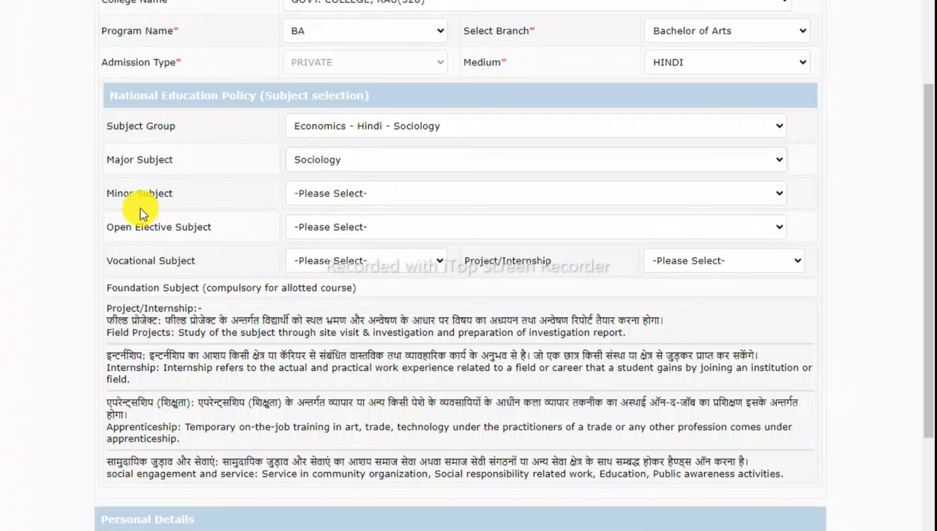
{"action": "left_click", "coordinate": [325, 195]}
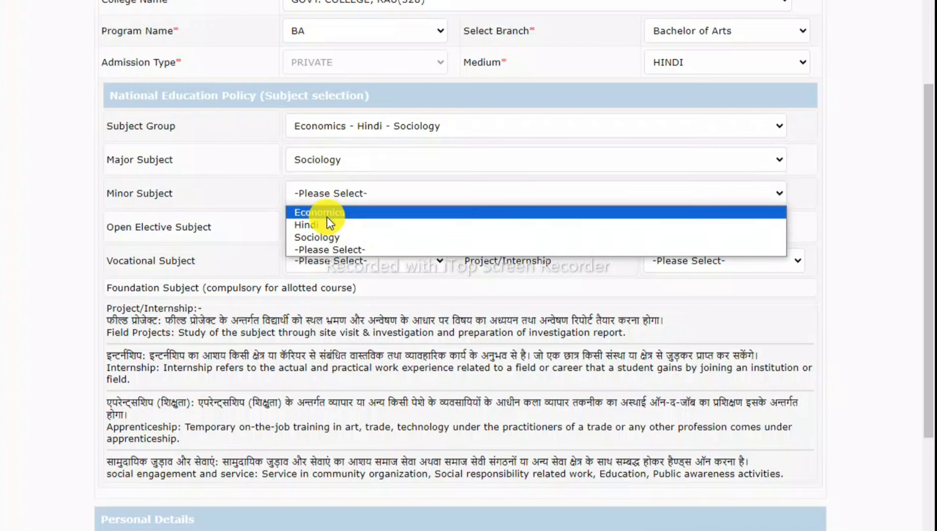
{"action": "left_click", "coordinate": [328, 214]}
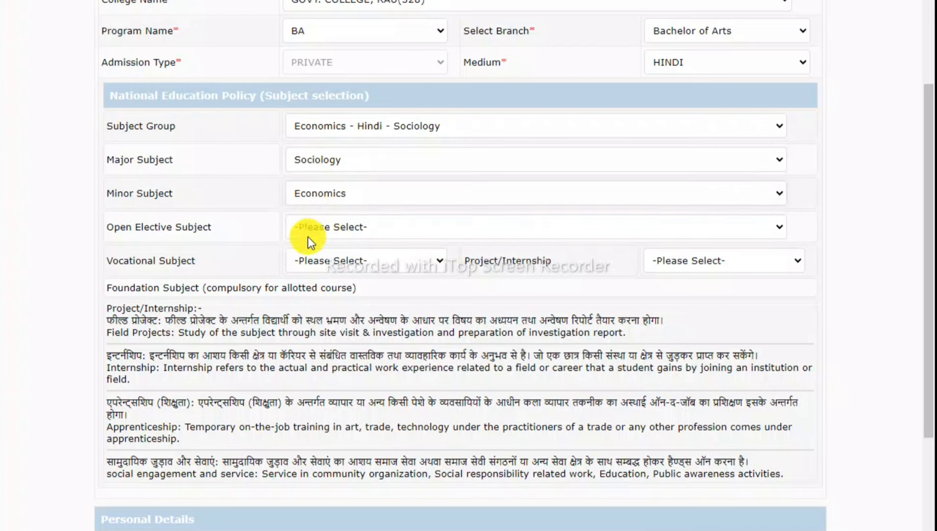
Select Web Designing (Th & Pr)(Science) from the Open Elective Subject list.
{"action": "left_click", "coordinate": [354, 228]}
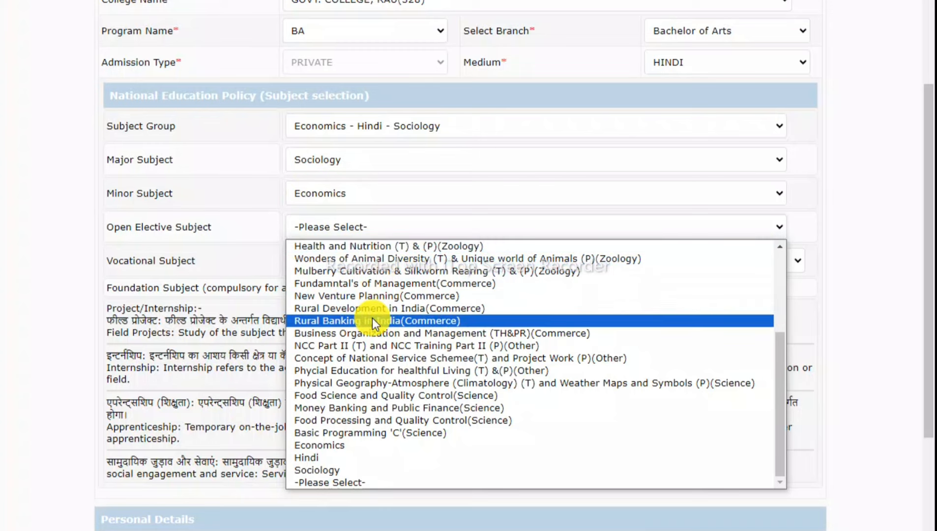
{"action": "scroll", "coordinate": [372, 318], "scroll_direction": "up", "scroll_amount": 3}
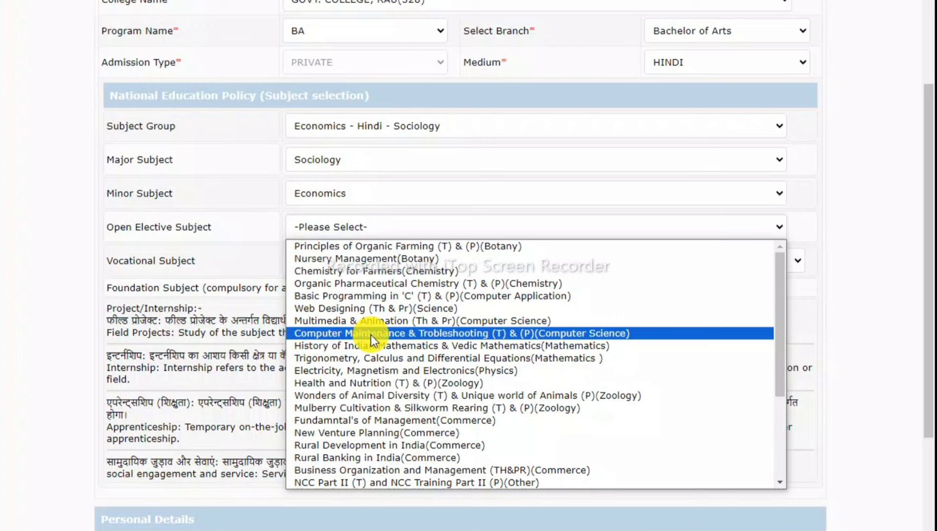
{"action": "scroll", "coordinate": [371, 335], "scroll_direction": "down", "scroll_amount": 4}
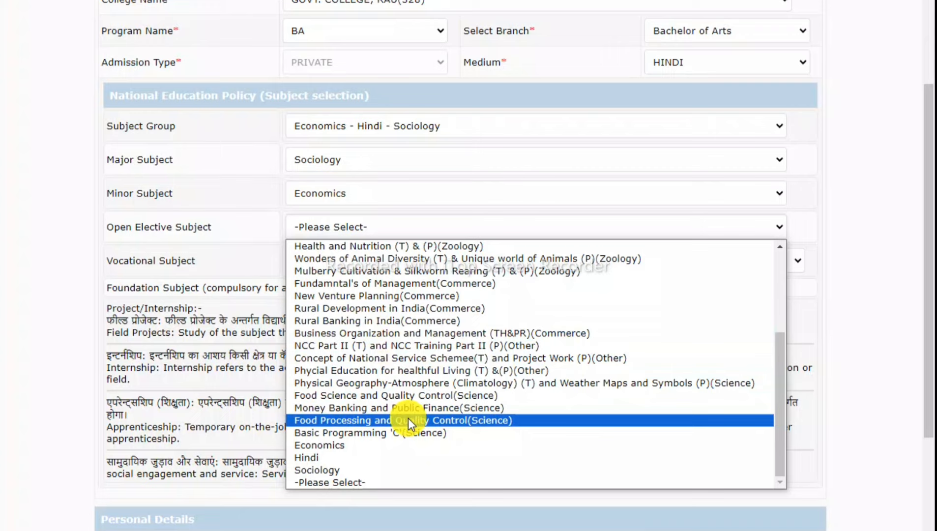
{"action": "scroll", "coordinate": [407, 418], "scroll_direction": "up", "scroll_amount": 4}
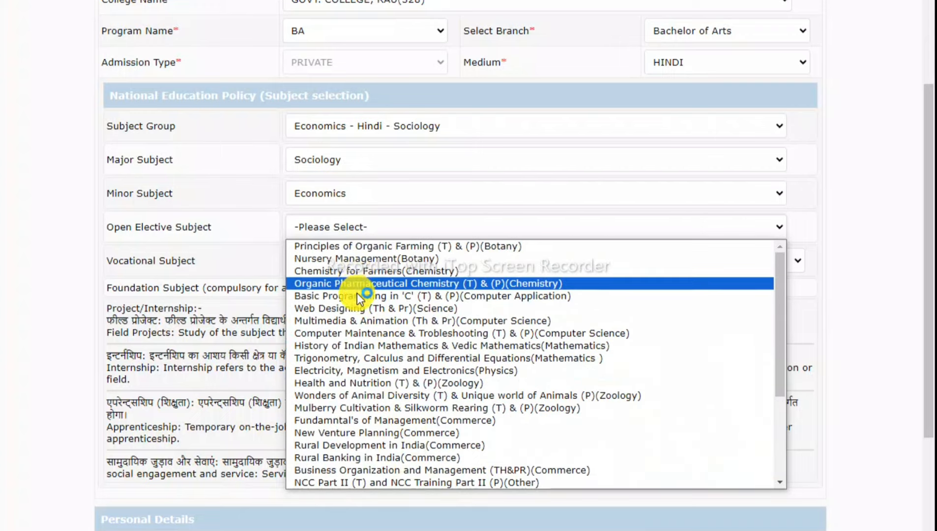
{"action": "left_click", "coordinate": [362, 310]}
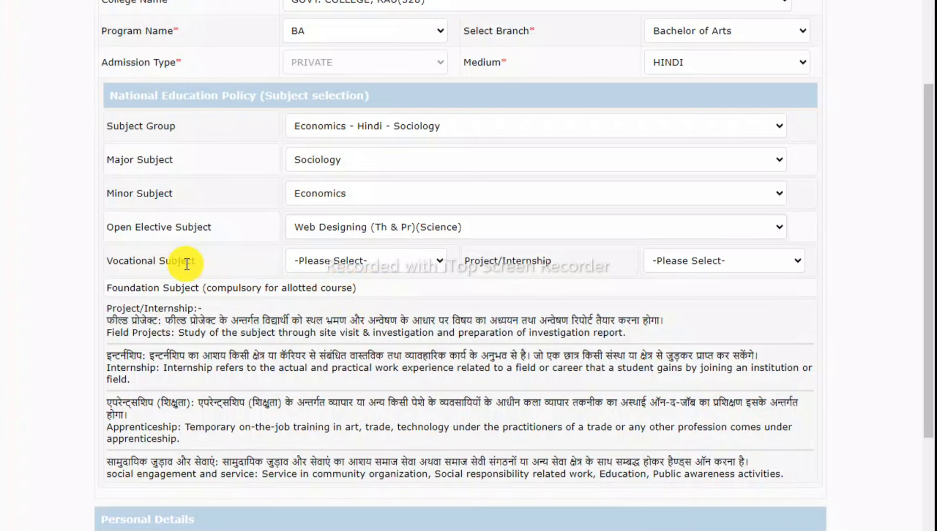
Set Vocational Subject to Personality Development and Project/Internship to Intrenship.
{"action": "left_click", "coordinate": [334, 262]}
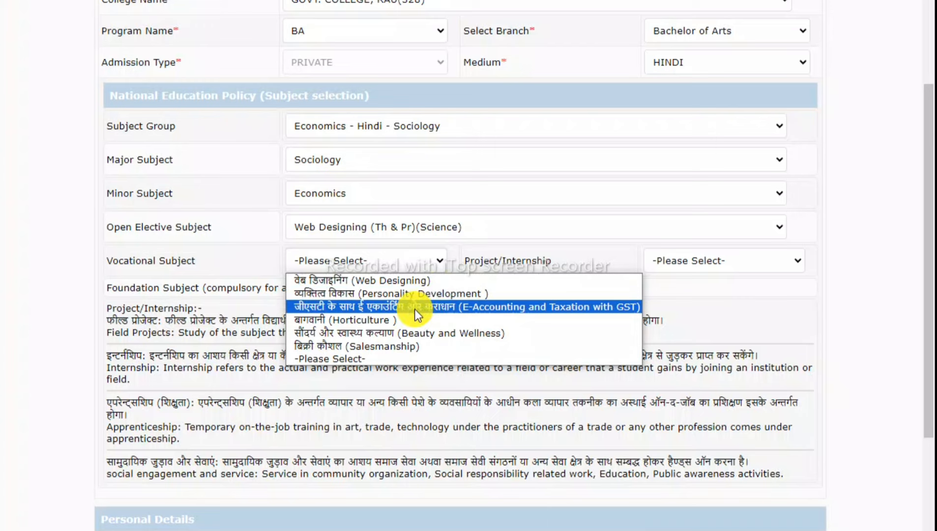
{"action": "left_click", "coordinate": [391, 293]}
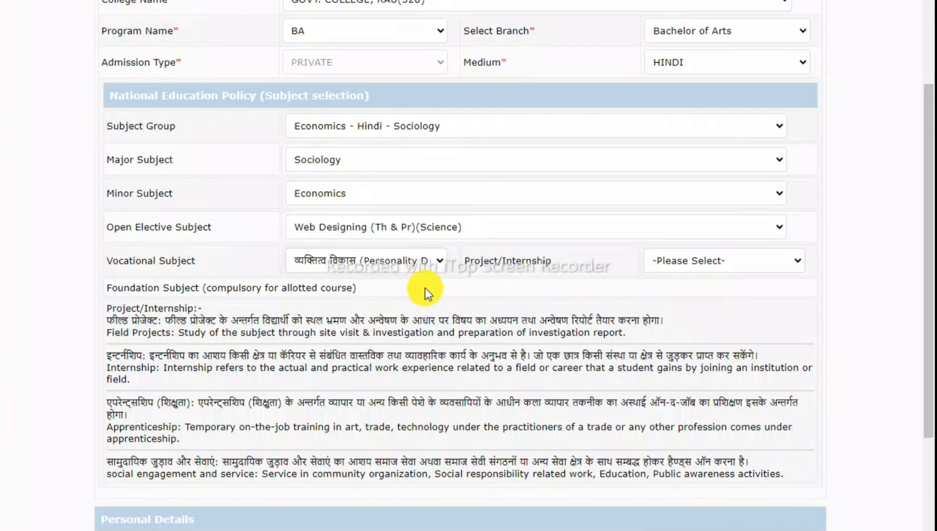
{"action": "left_click", "coordinate": [708, 258]}
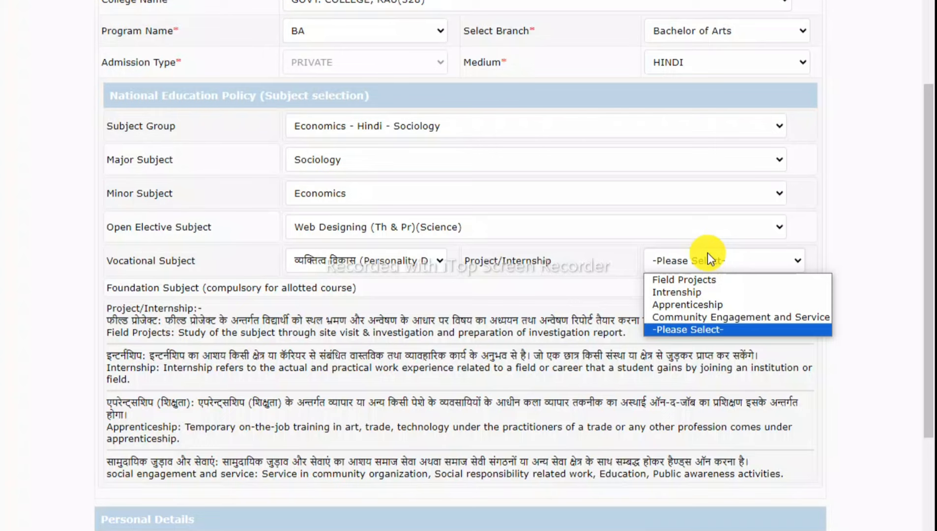
{"action": "left_click", "coordinate": [700, 292]}
{"action": "left_click", "coordinate": [711, 268]}
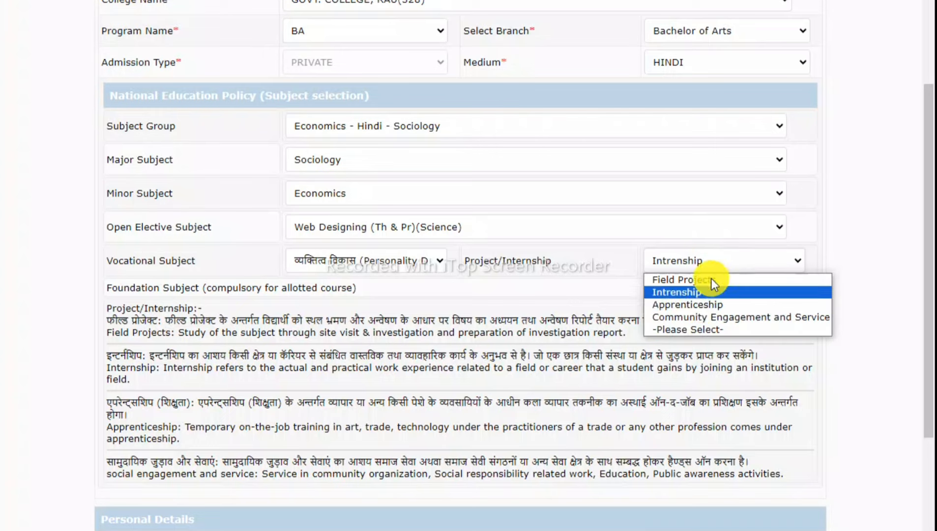
{"action": "left_click", "coordinate": [703, 305]}
{"action": "left_click", "coordinate": [684, 268]}
{"action": "left_click", "coordinate": [685, 293]}
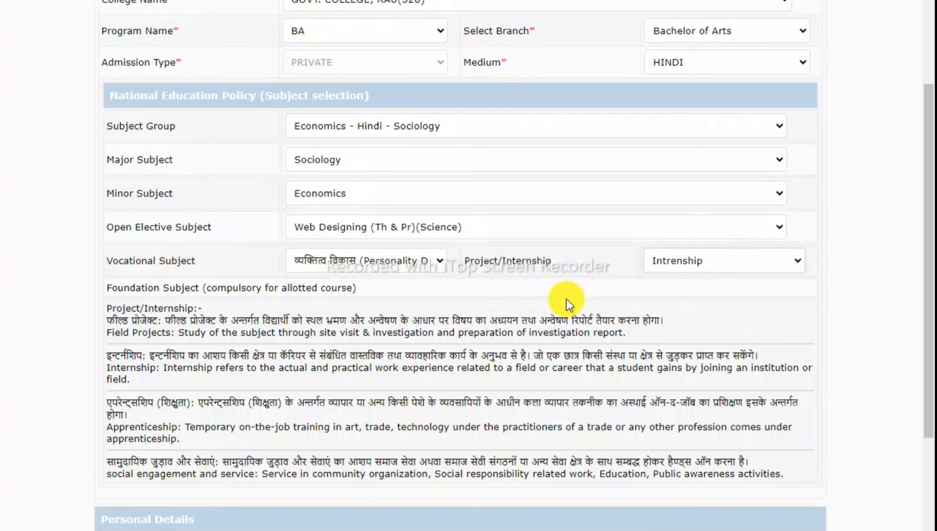
Fill in the applicant's first and last name fields, then open a new Google tab.
{"action": "scroll", "coordinate": [472, 308], "scroll_direction": "down", "scroll_amount": 5}
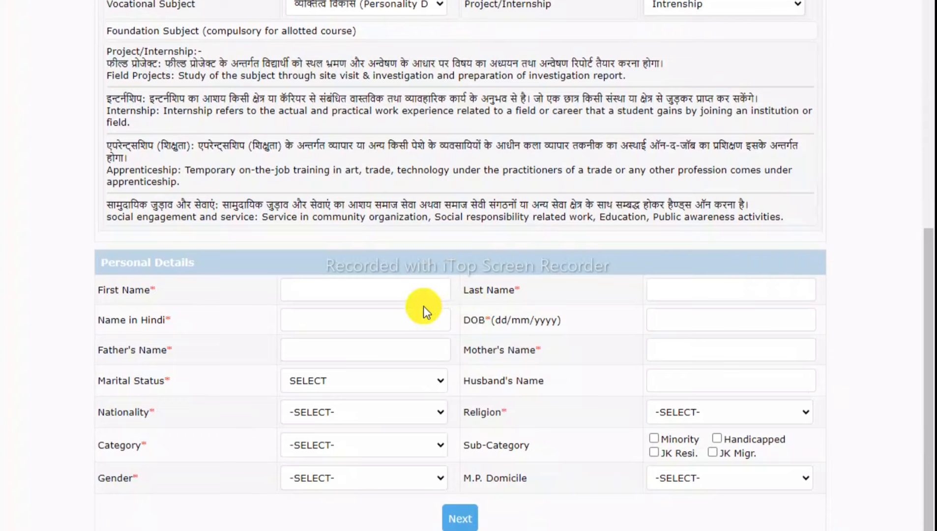
{"action": "left_click", "coordinate": [341, 295]}
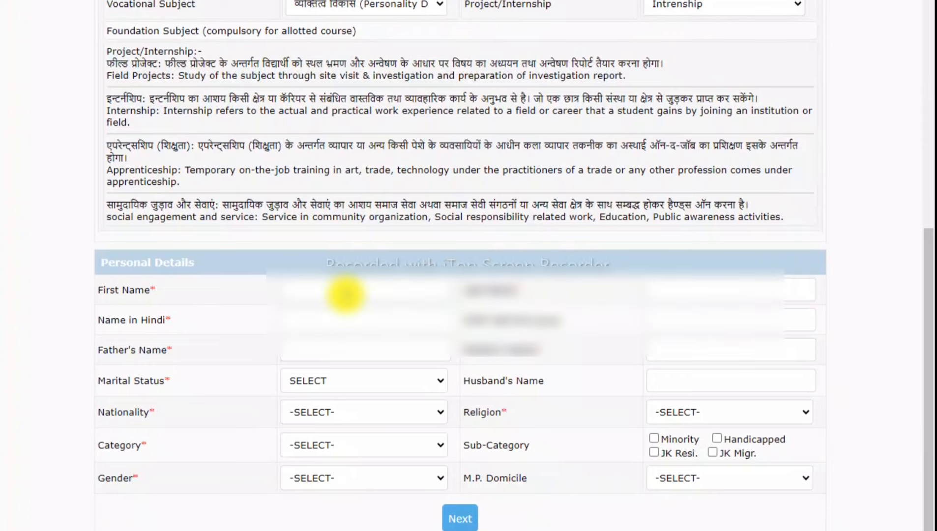
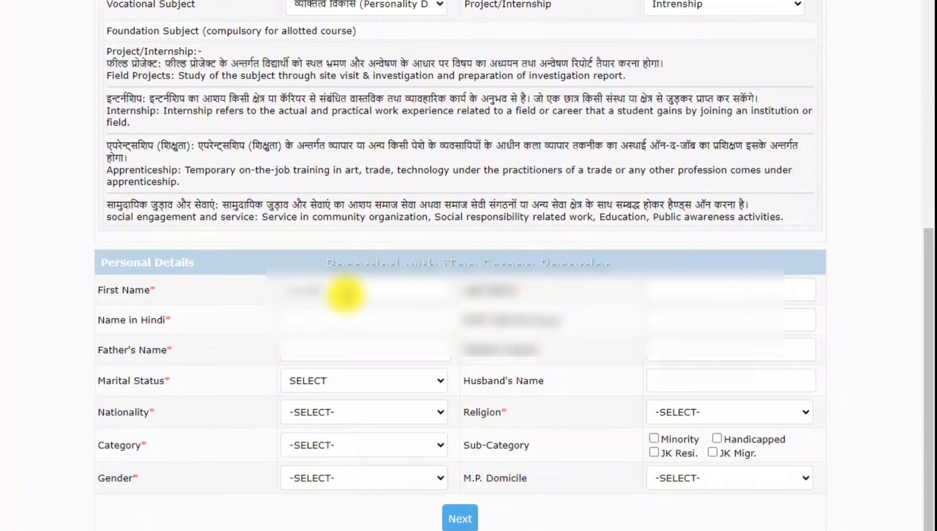
{"action": "key", "text": "Tab"}
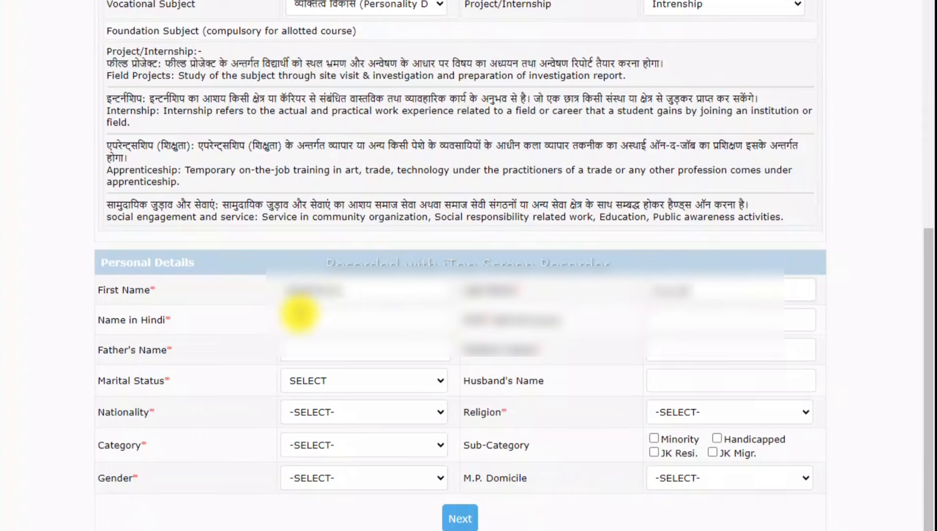
{"action": "left_click", "coordinate": [317, 324]}
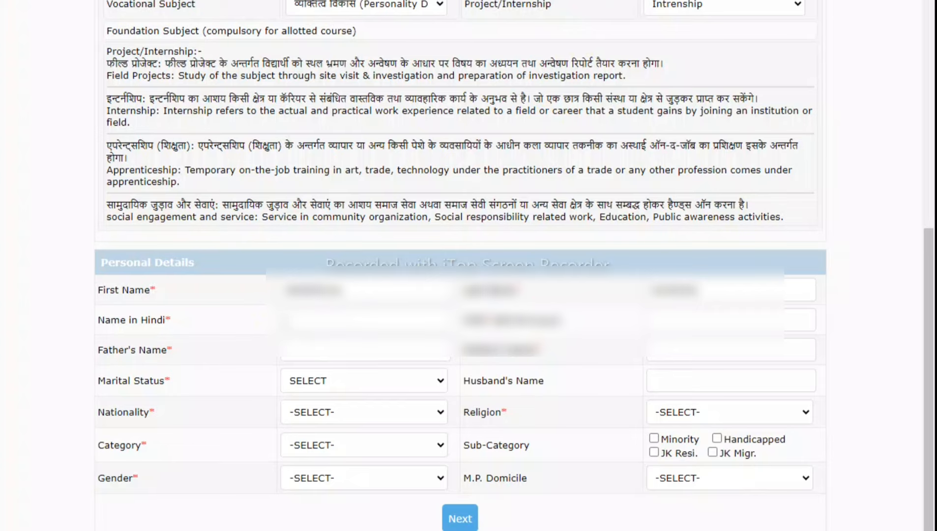
{"action": "key", "text": "ctrl+t"}
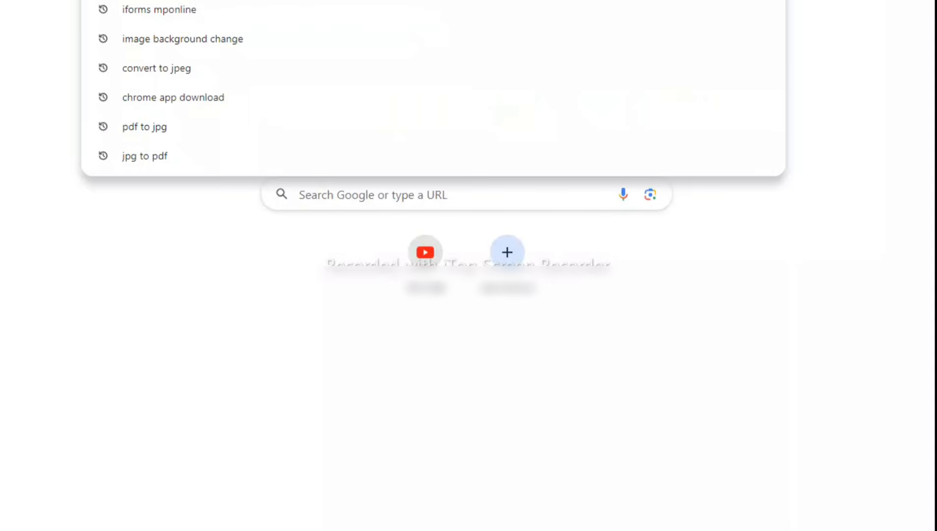
Enter the applicant's first name and surname in Google's English-to-Hindi translator and copy the Hindi output.
{"action": "type", "text": "g"}
{"action": "key", "text": "Return"}
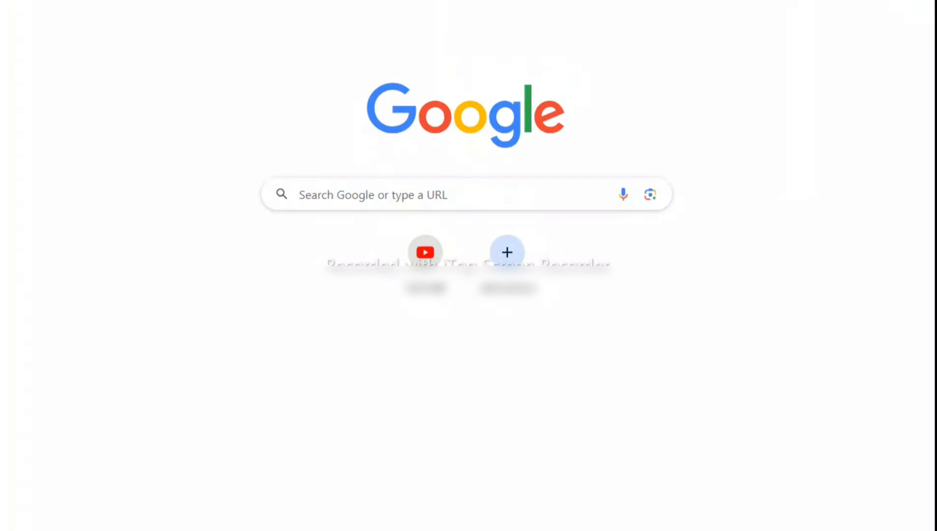
{"action": "left_click", "coordinate": [238, 209]}
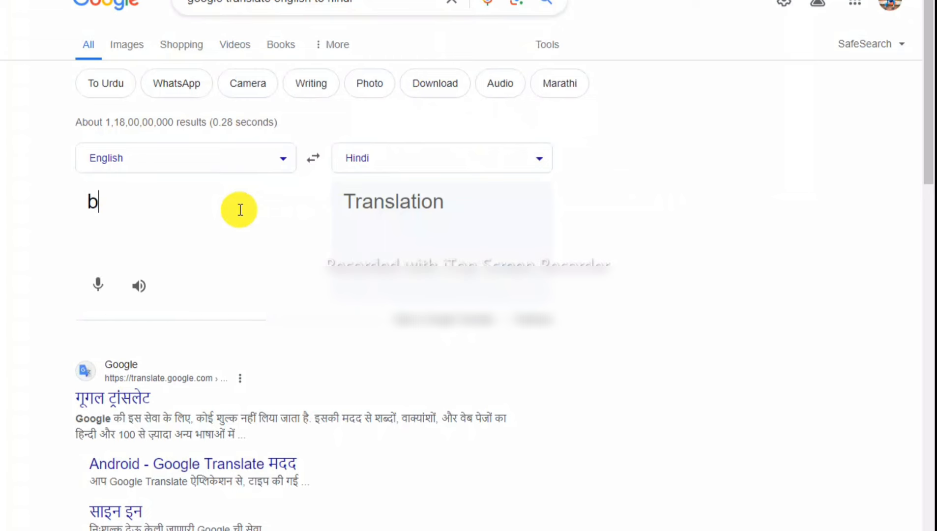
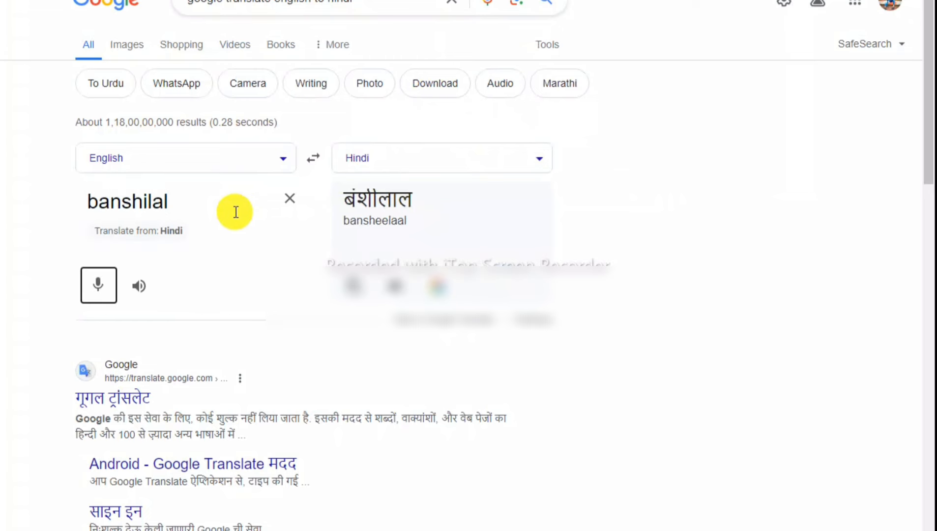
{"action": "double_click", "coordinate": [221, 211]}
{"action": "left_click", "coordinate": [225, 214]}
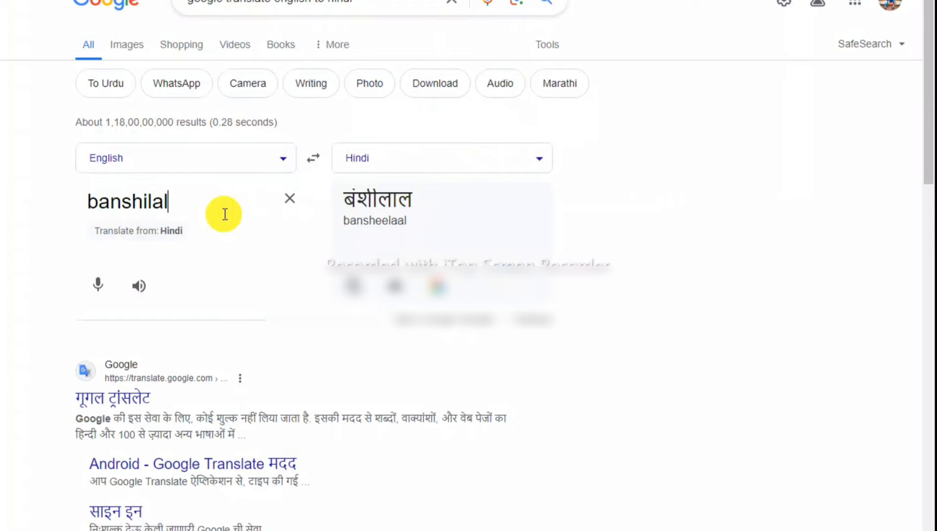
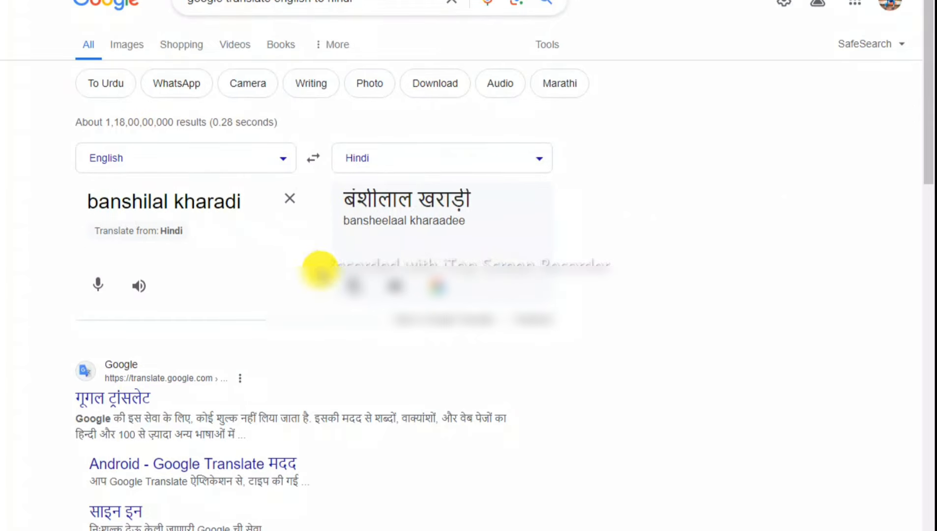
{"action": "left_click", "coordinate": [355, 286]}
Paste the Hindi name into Name in Hindi, enter a 2005 date of birth, and type the father's name.
{"action": "key", "text": "alt+Tab"}
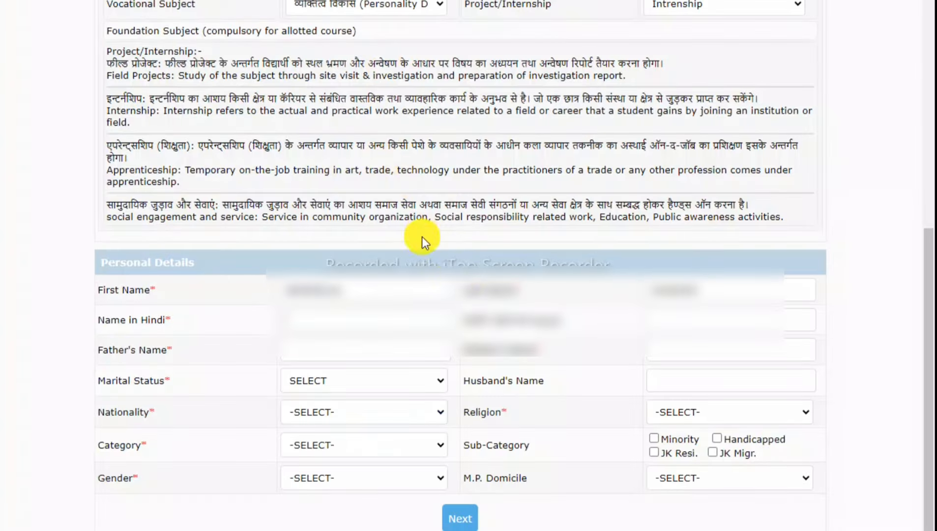
{"action": "key", "text": "ctrl+v"}
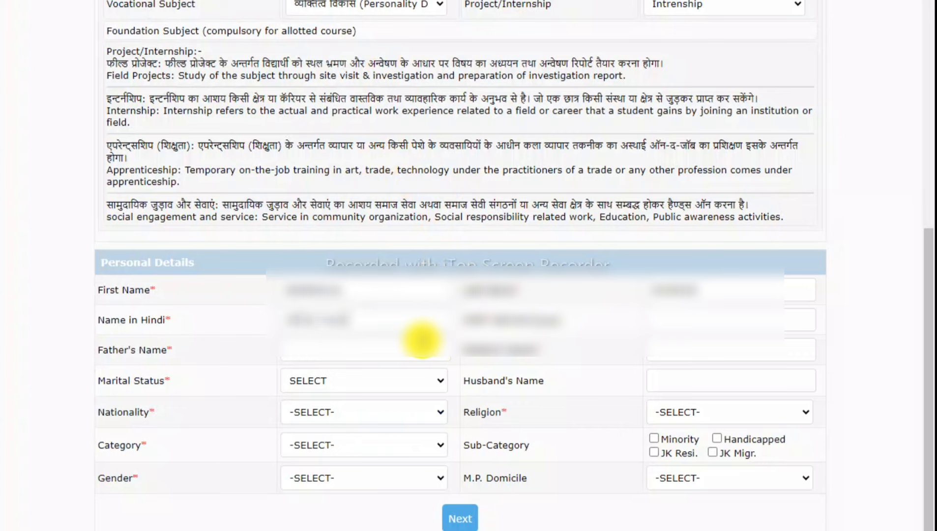
{"action": "left_click", "coordinate": [675, 316]}
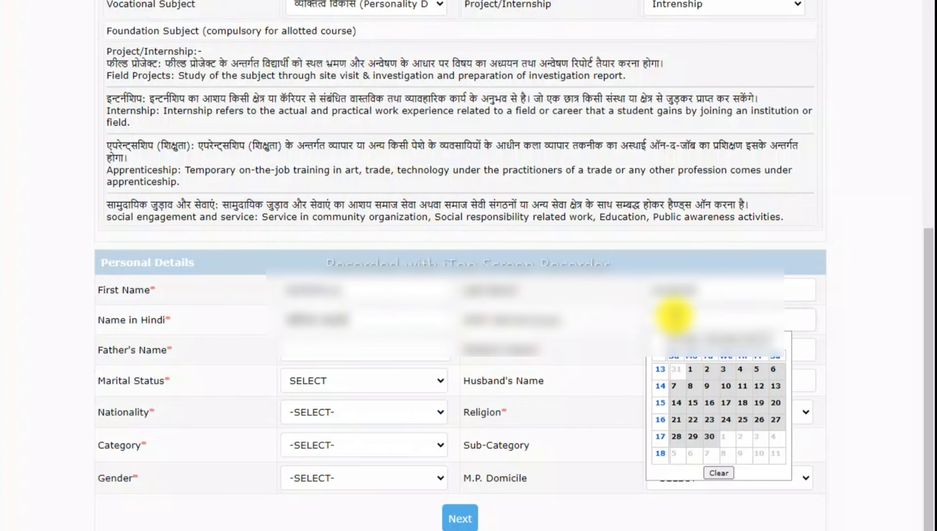
{"action": "type", "text": "2005"}
{"action": "left_click", "coordinate": [426, 351]}
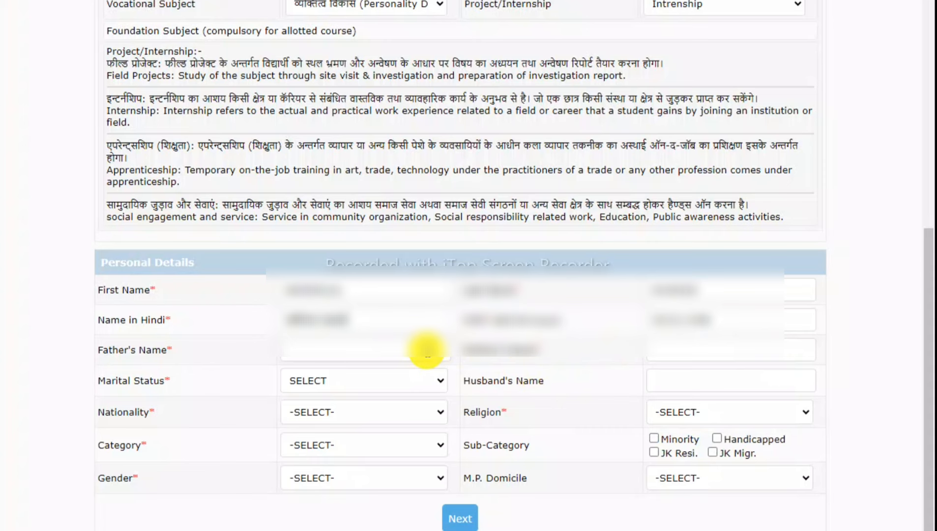
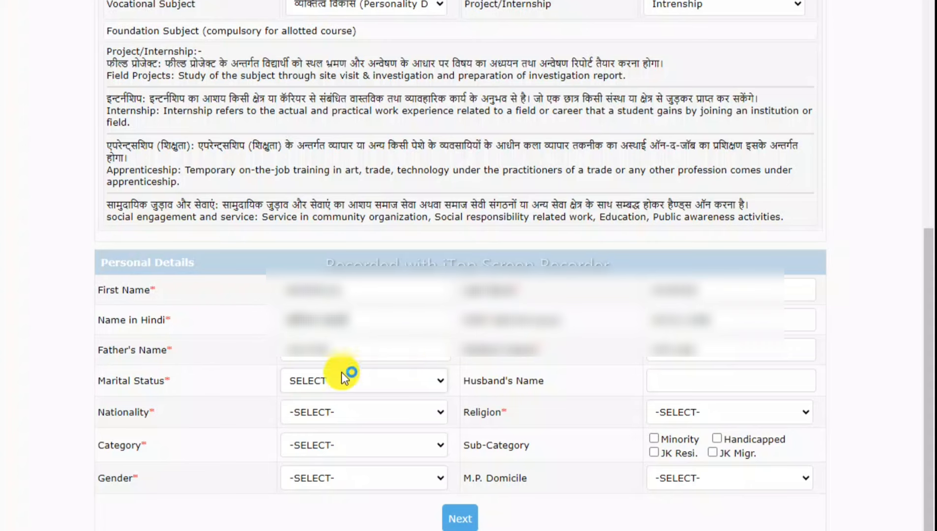
Set marital status to MARRIED, nationality to INDIAN and religion to HINDU.
{"action": "left_click", "coordinate": [333, 381]}
{"action": "left_click", "coordinate": [330, 412]}
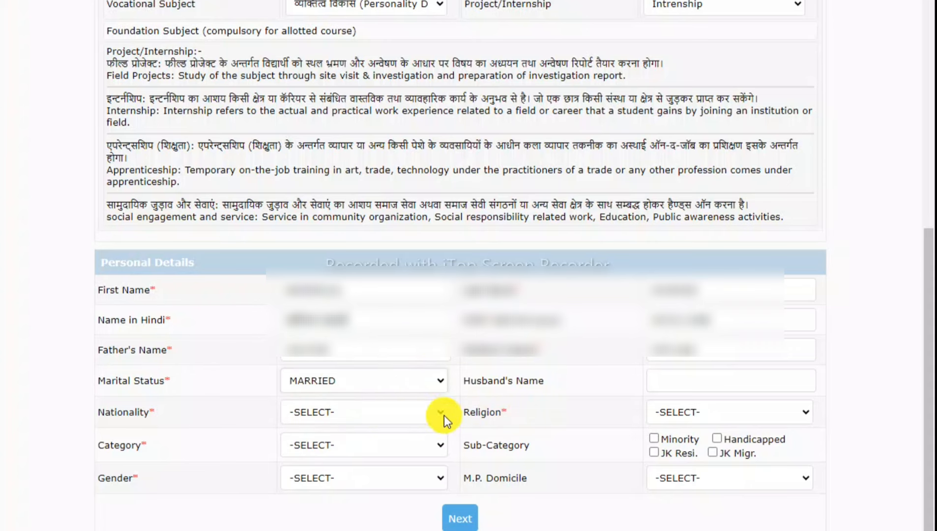
{"action": "left_click", "coordinate": [310, 418]}
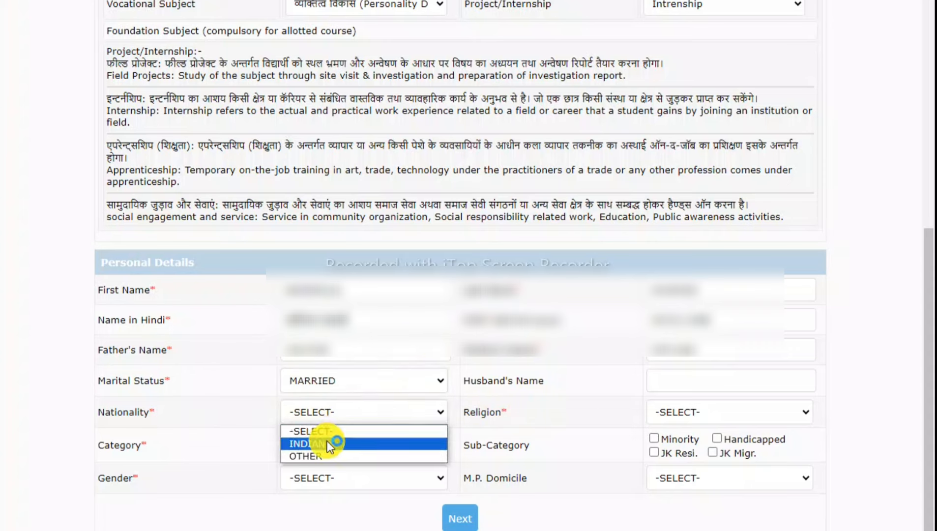
{"action": "left_click", "coordinate": [328, 440]}
{"action": "left_click", "coordinate": [710, 414]}
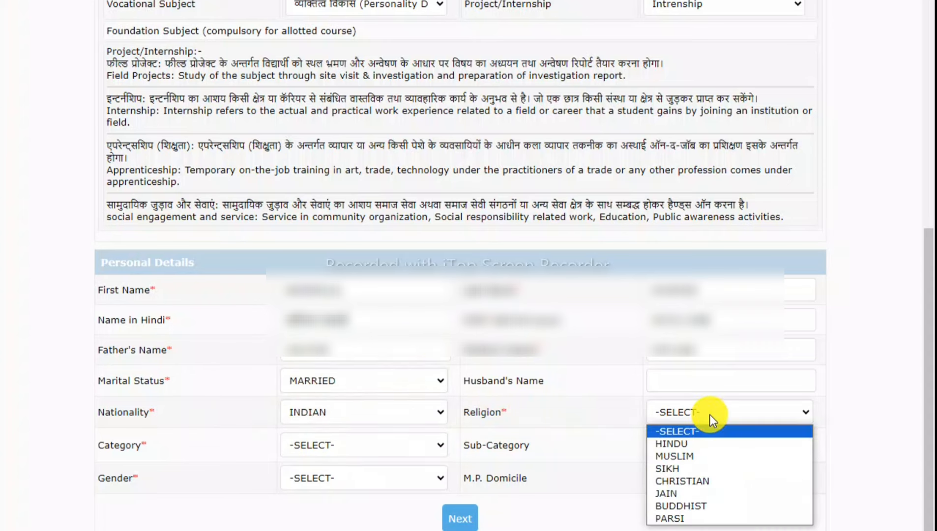
{"action": "left_click", "coordinate": [706, 444]}
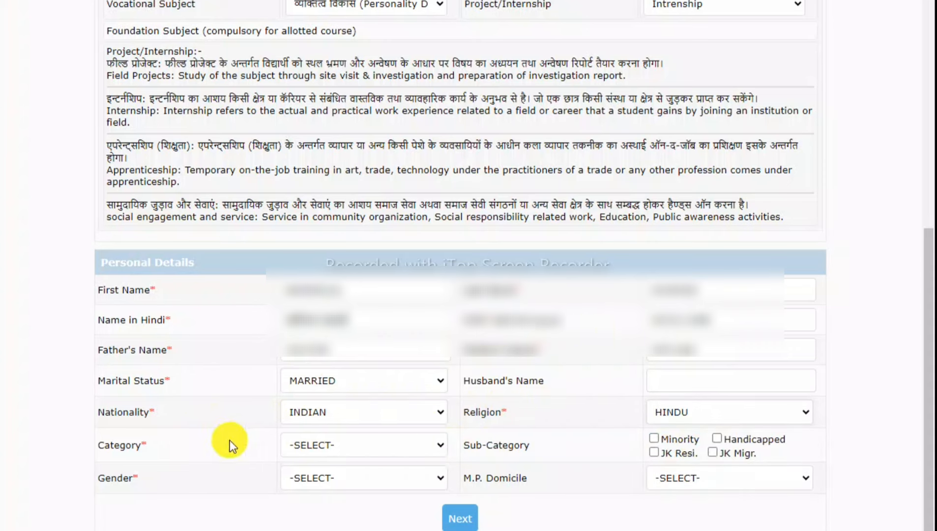
Choose category ST, gender Male and M.P. domicile Y, then submit with Next.
{"action": "left_click", "coordinate": [317, 452]}
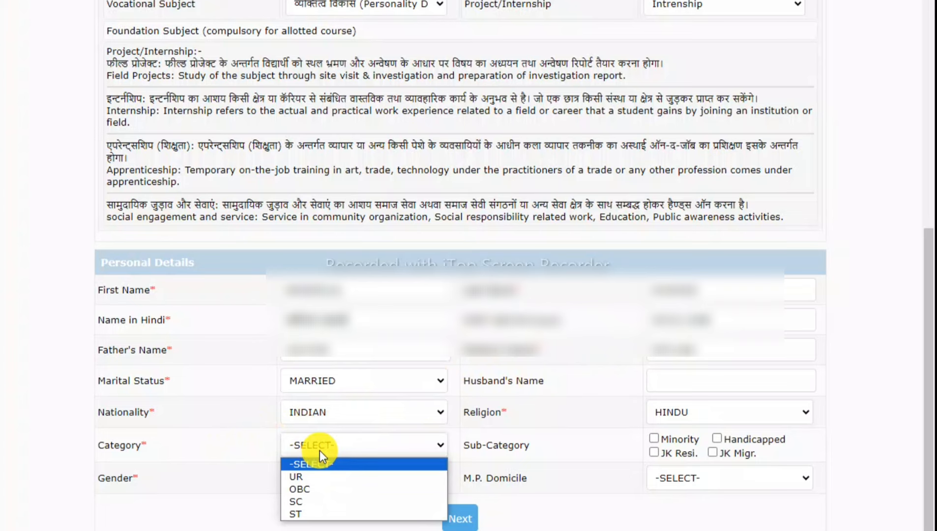
{"action": "left_click", "coordinate": [311, 513]}
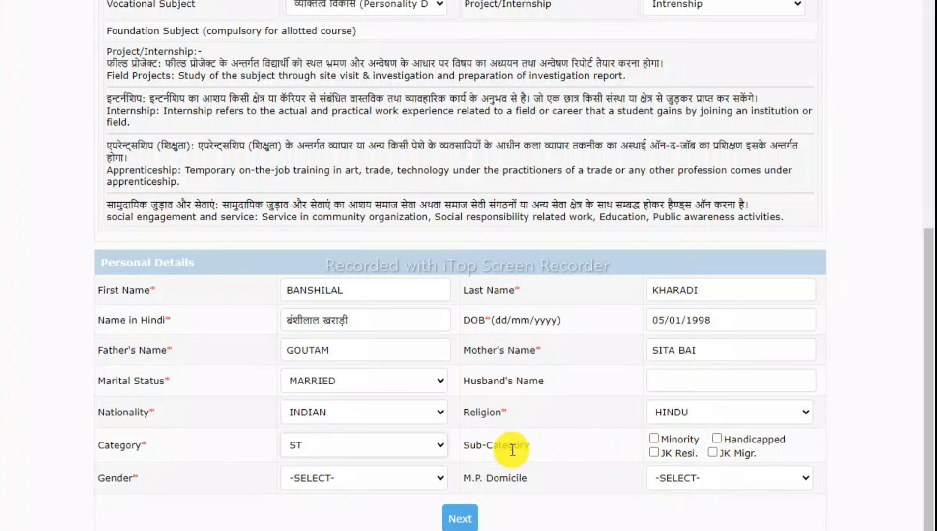
{"action": "left_click", "coordinate": [340, 486]}
{"action": "left_click", "coordinate": [338, 510]}
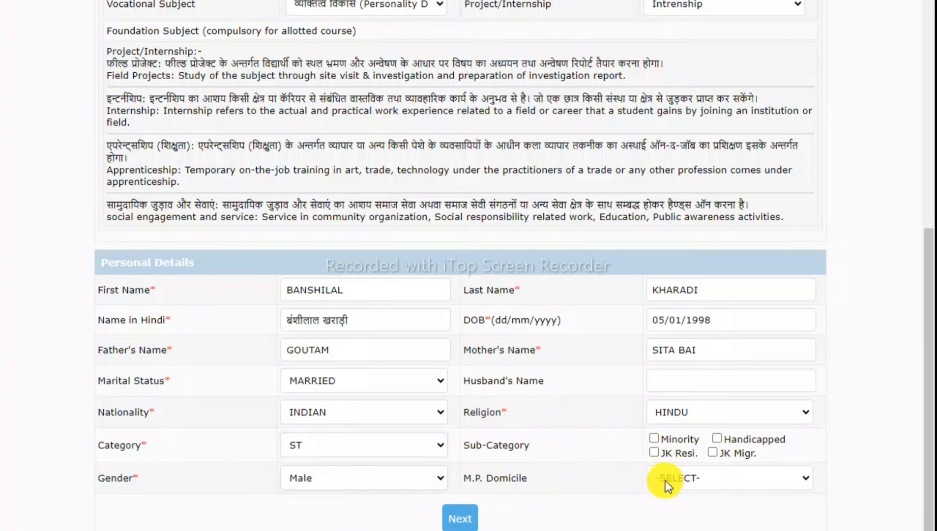
{"action": "left_click", "coordinate": [694, 478]}
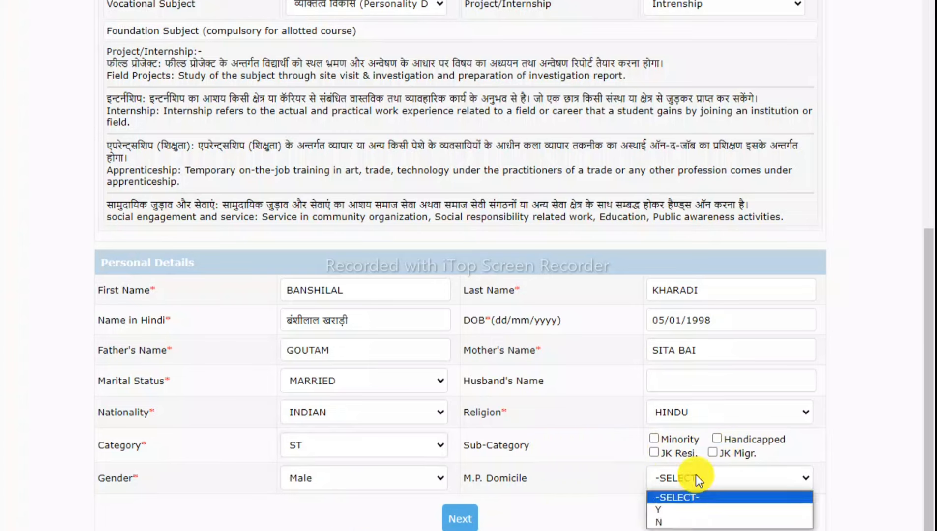
{"action": "left_click", "coordinate": [670, 510]}
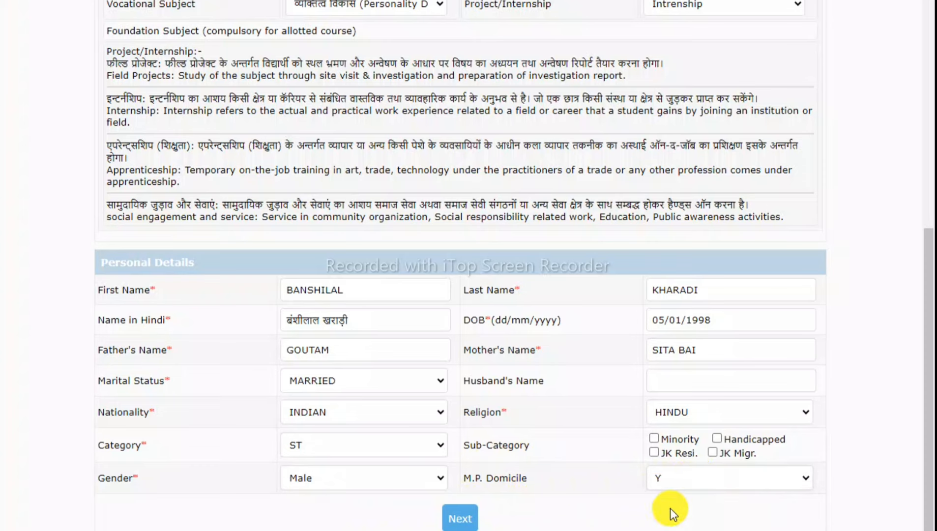
{"action": "left_click", "coordinate": [669, 482]}
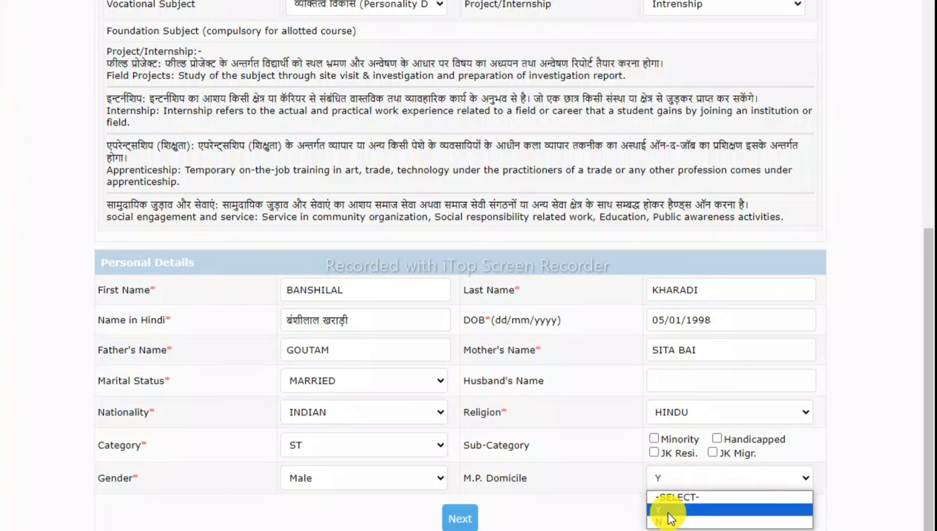
{"action": "left_click", "coordinate": [669, 511]}
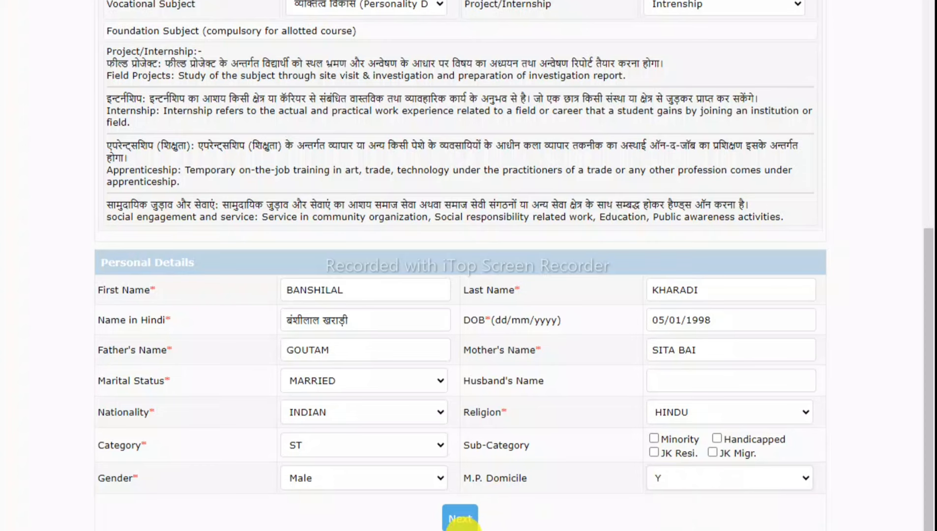
{"action": "left_click", "coordinate": [460, 518]}
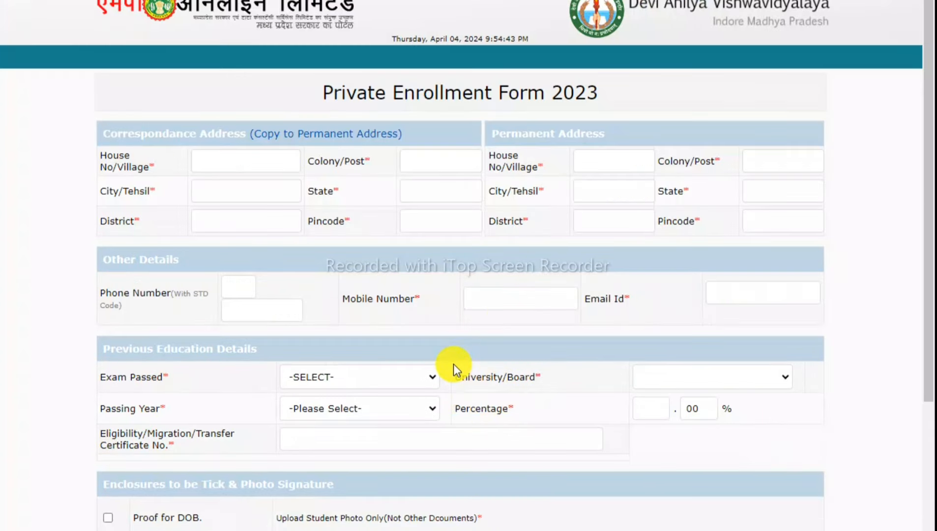
Fill the Correspondence Address house, colony, city, state, district and pincode fields.
{"action": "scroll", "coordinate": [453, 363], "scroll_direction": "down", "scroll_amount": 2}
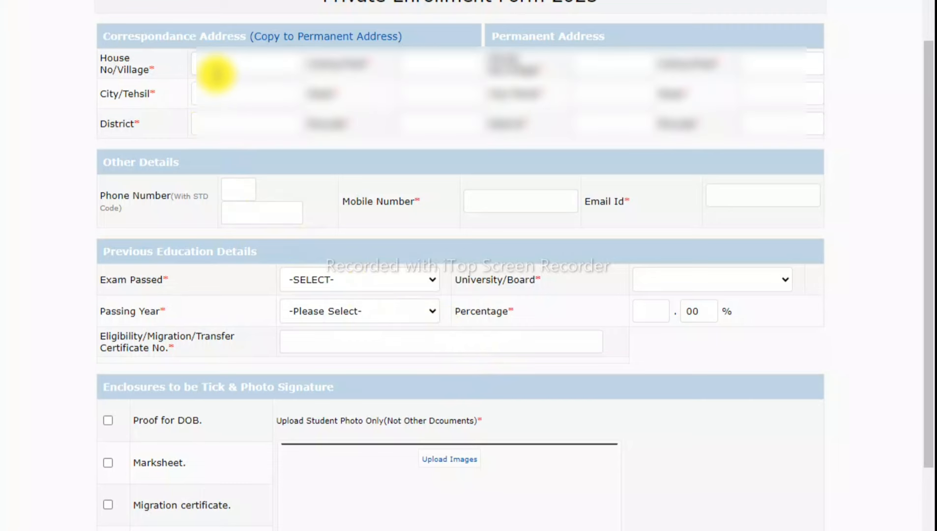
{"action": "type", "text": "......"}
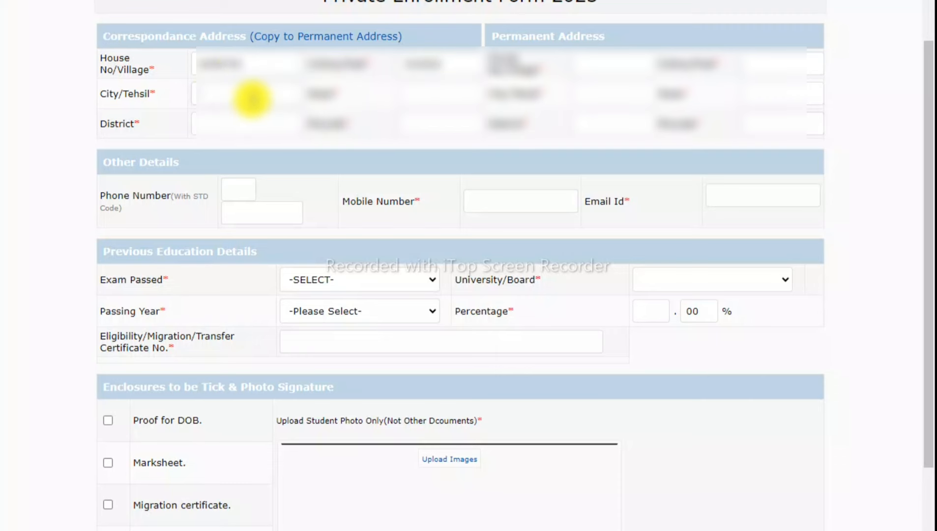
{"action": "type", "text": "..."}
{"action": "key", "text": "BackSpace"}
{"action": "key", "text": "BackSpace"}
{"action": "key", "text": "BackSpace"}
{"action": "type", "text": "..."}
{"action": "key", "text": "Tab"}
{"action": "type", "text": "..."}
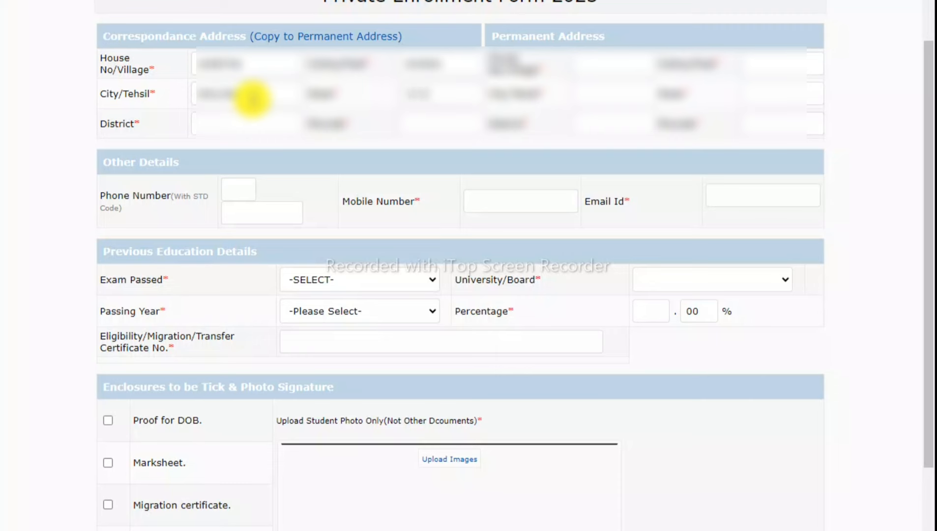
{"action": "type", "text": "............."}
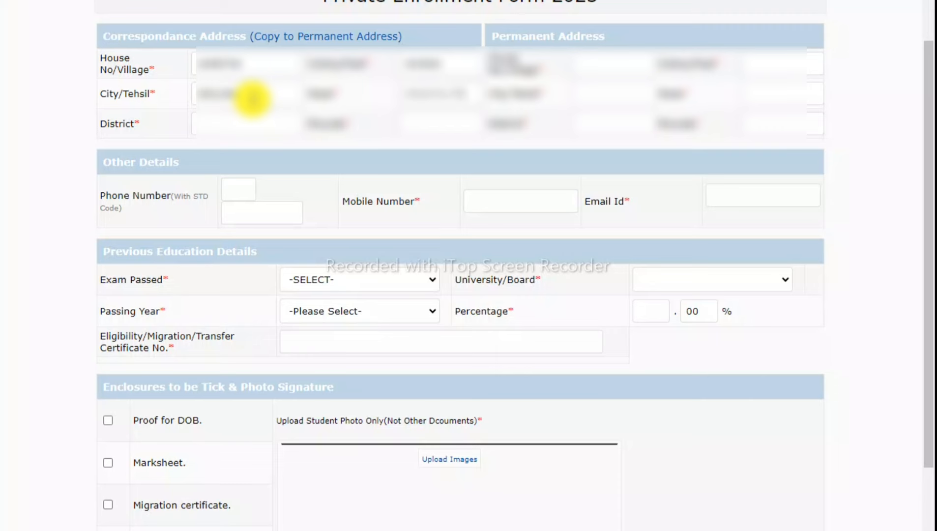
{"action": "key", "text": "Tab"}
{"action": "type", "text": "......"}
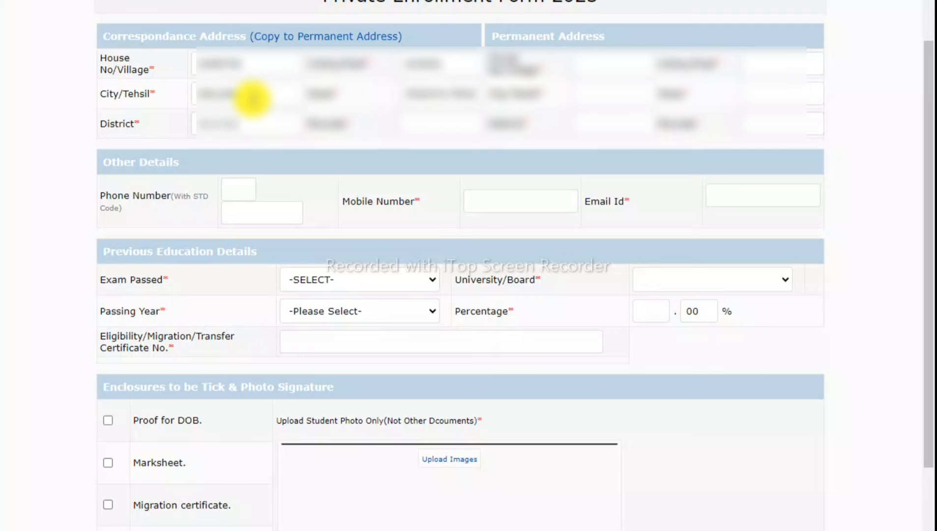
{"action": "key", "text": "Tab"}
{"action": "type", "text": "......"}
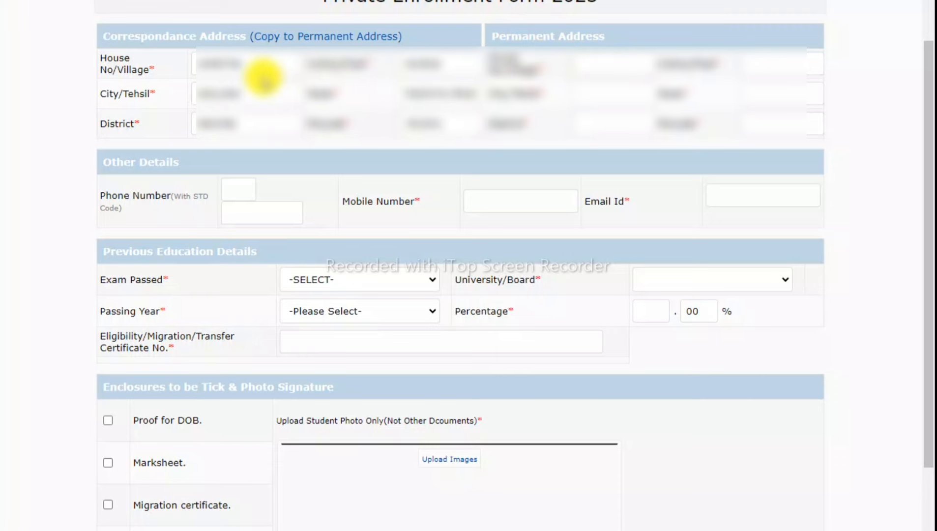
Copy the correspondence address to Permanent Address and enter the mobile number and e-mail id.
{"action": "left_click", "coordinate": [309, 37]}
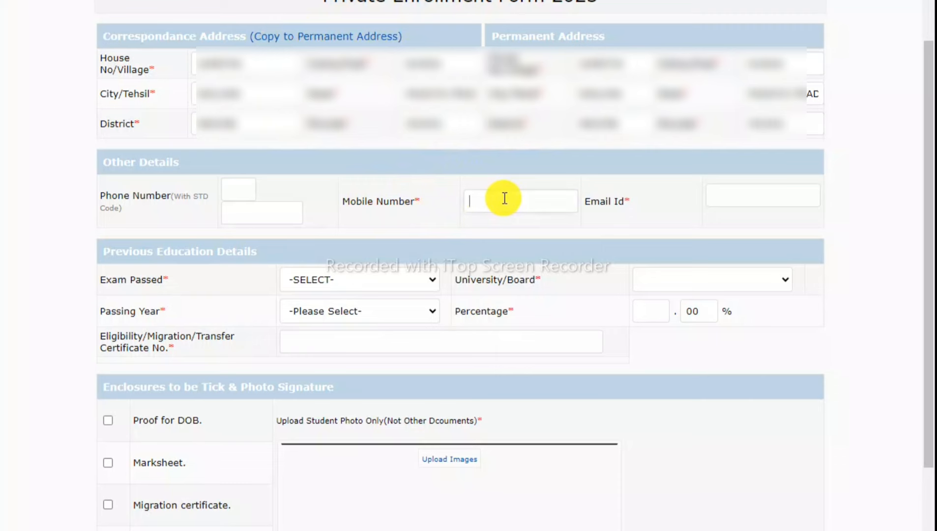
{"action": "type", "text": "99"}
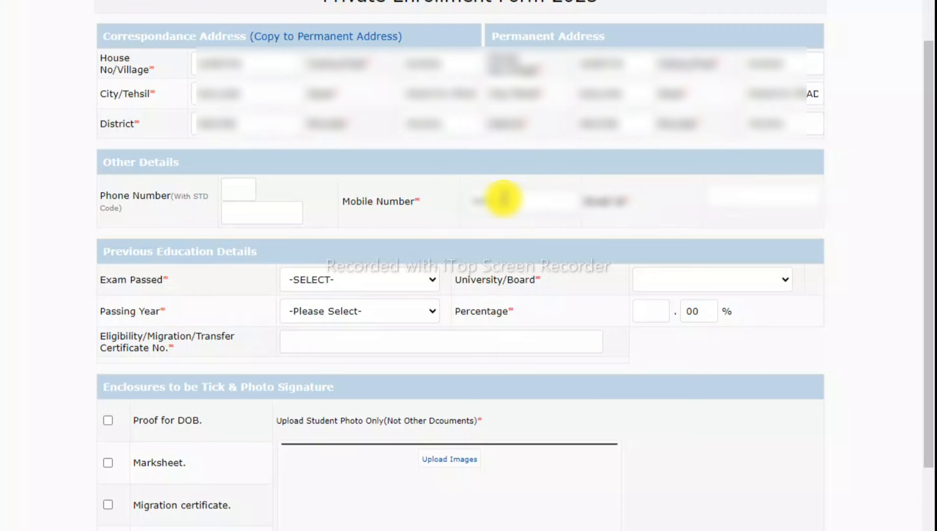
{"action": "type", "text": "9"}
{"action": "key", "text": "Tab"}
{"action": "type", "text": "aaaaaaaaaaaaaaaaaaaaaaa"}
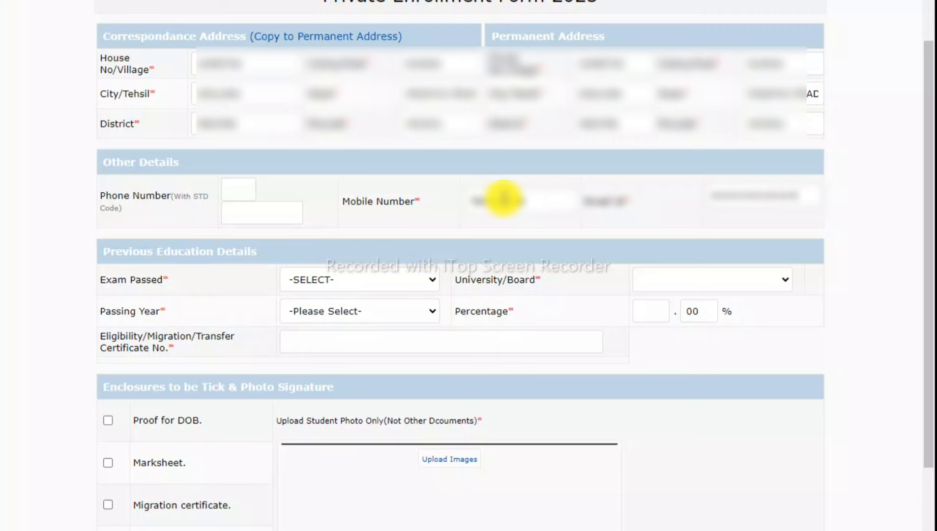
{"action": "type", "text": "aaom"}
{"action": "key", "text": "Tab"}
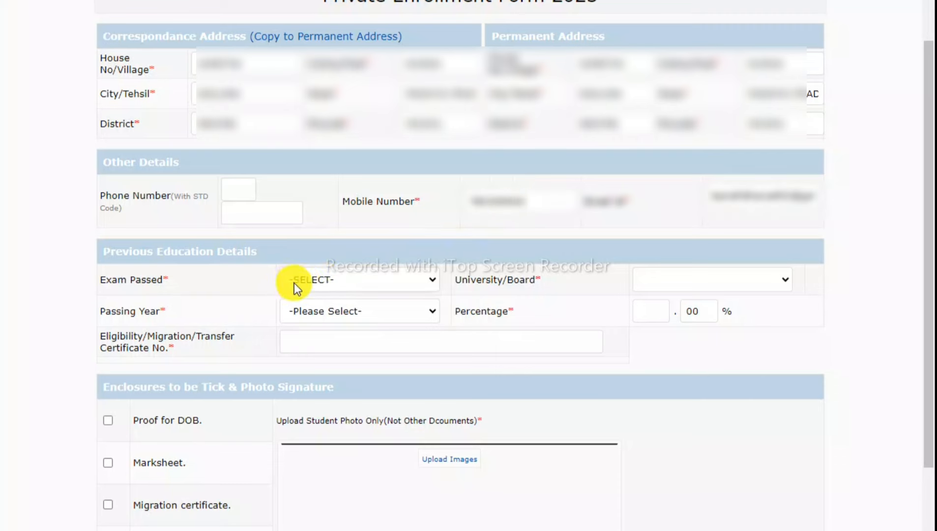
{"action": "left_click", "coordinate": [322, 280]}
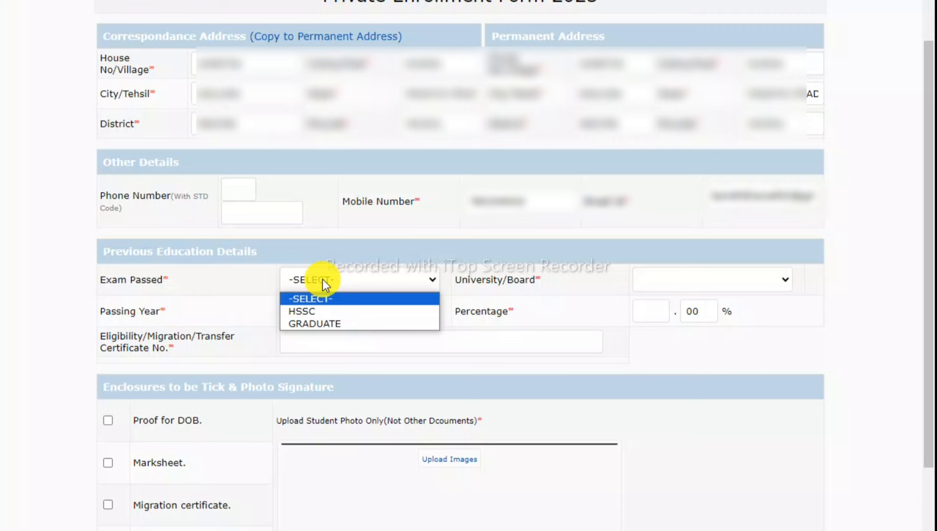
Set Exam Passed to HSSC with the Science stream.
{"action": "left_click", "coordinate": [320, 323]}
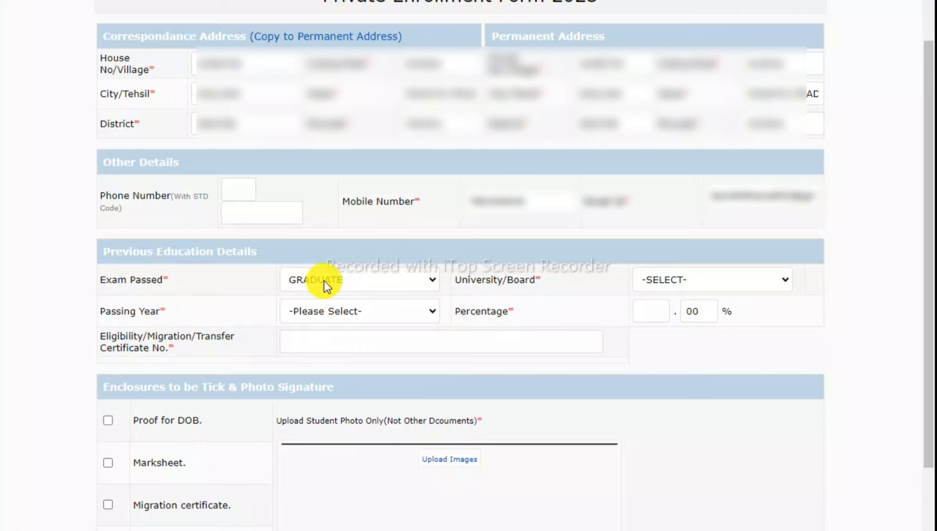
{"action": "left_click", "coordinate": [325, 280]}
{"action": "left_click", "coordinate": [325, 313]}
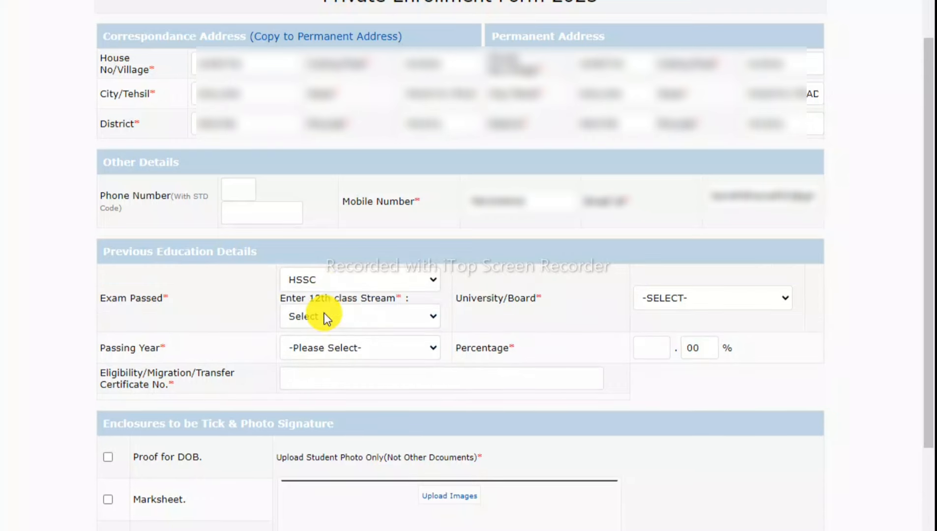
{"action": "left_click", "coordinate": [325, 316]}
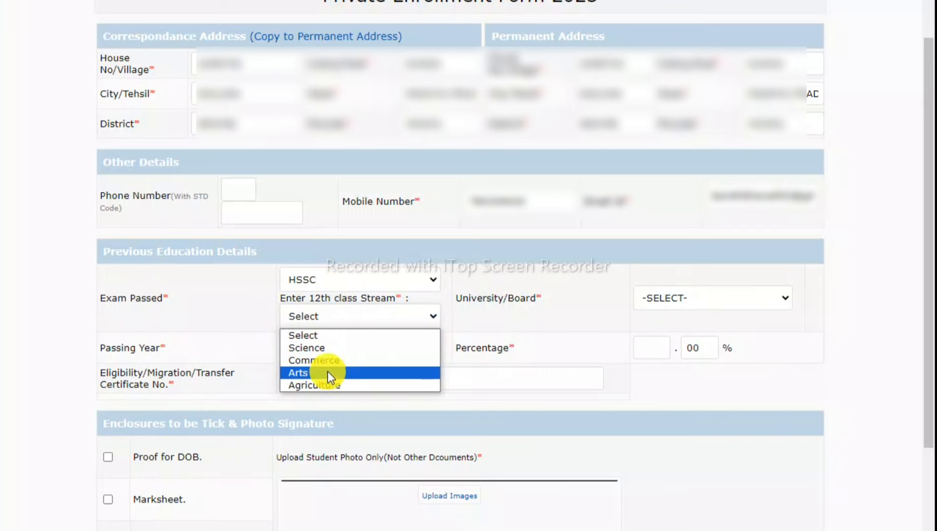
{"action": "left_click", "coordinate": [314, 348]}
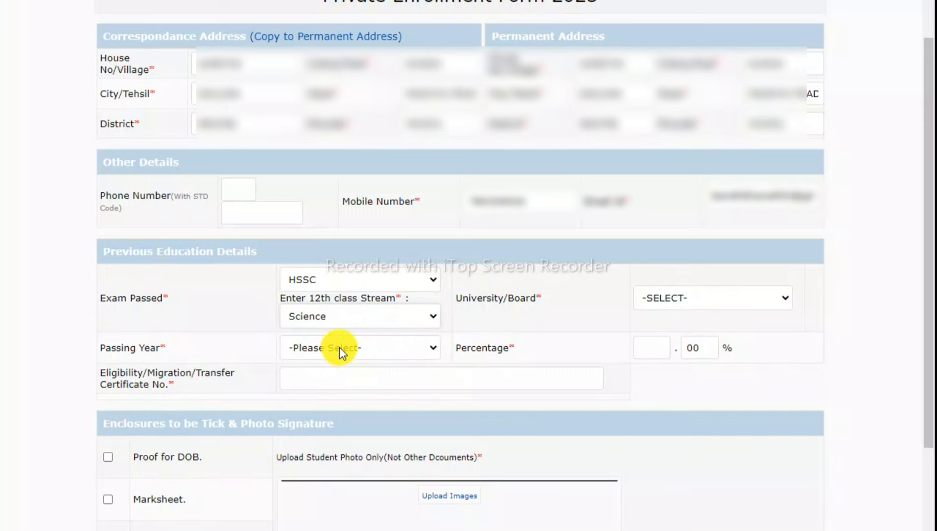
Select MP Board of Sec. Edu. as the board and 2023 as the passing year.
{"action": "left_click", "coordinate": [697, 296]}
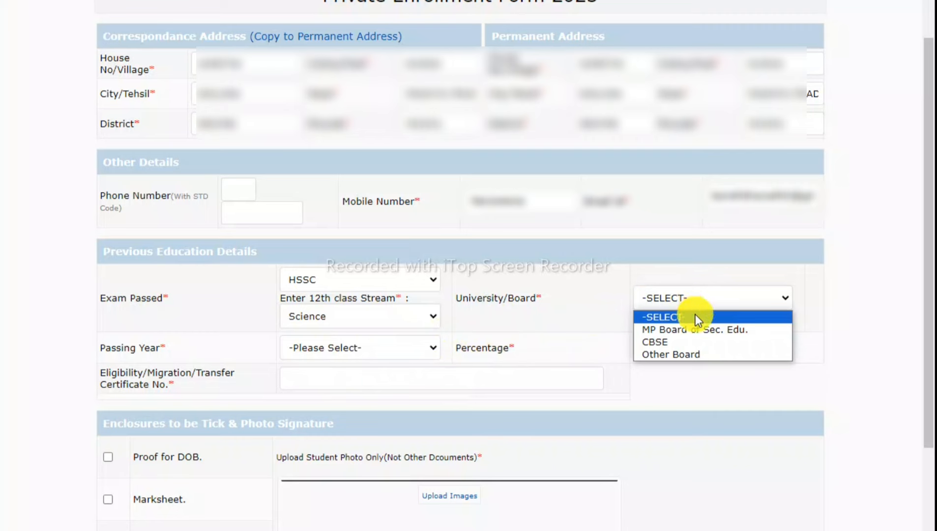
{"action": "left_click", "coordinate": [598, 316]}
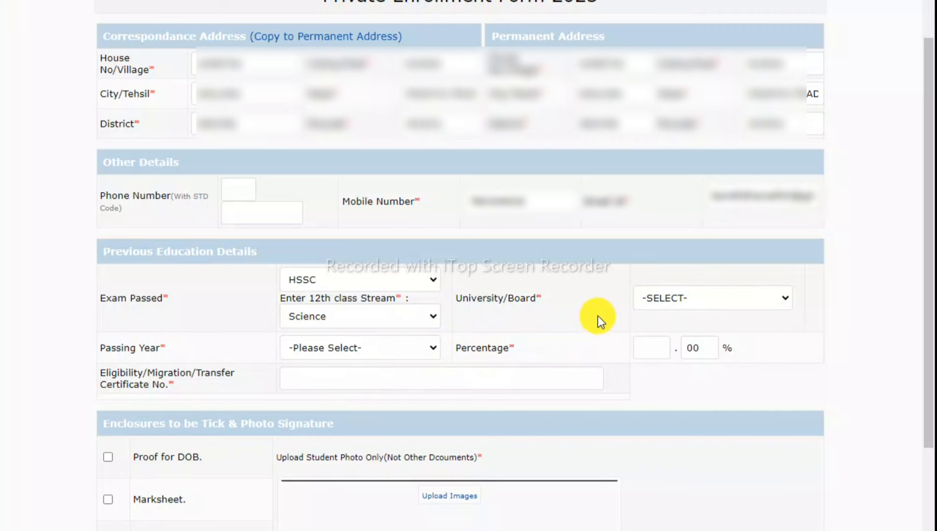
{"action": "left_click", "coordinate": [672, 297]}
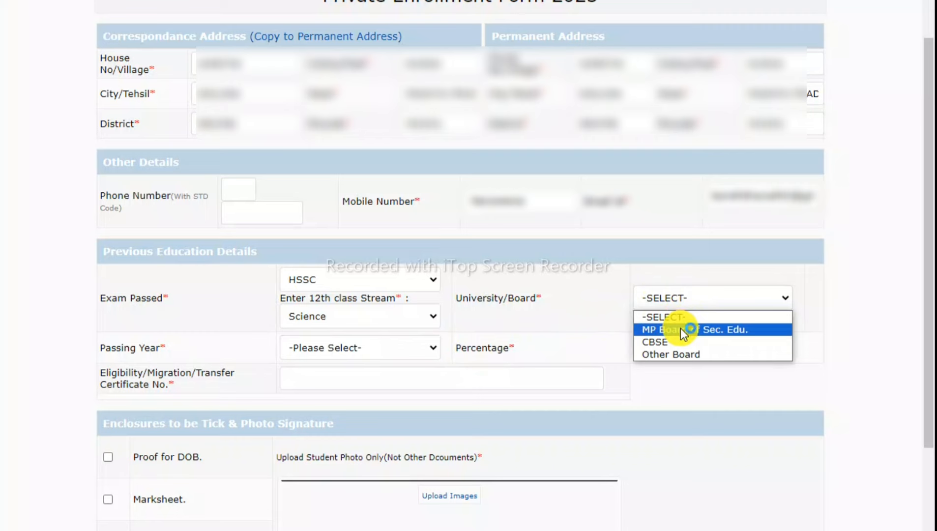
{"action": "left_click", "coordinate": [674, 354]}
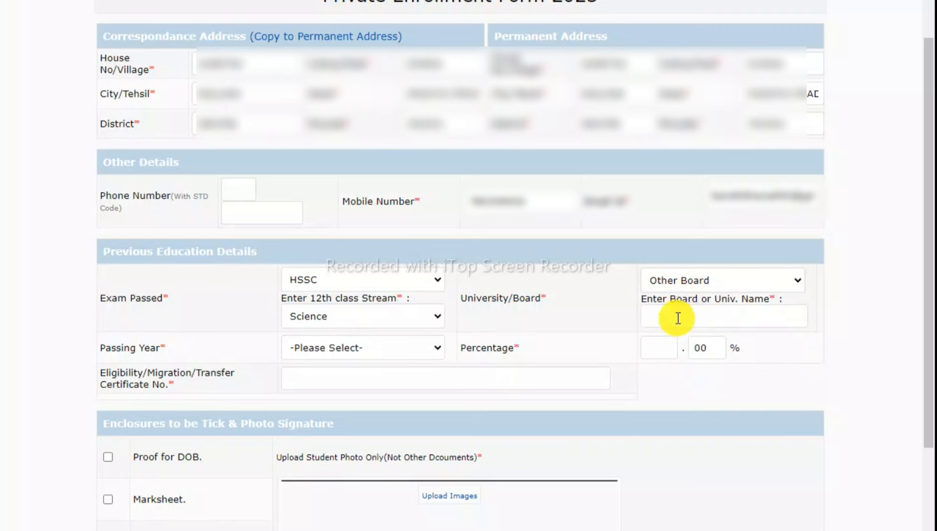
{"action": "left_click", "coordinate": [678, 318]}
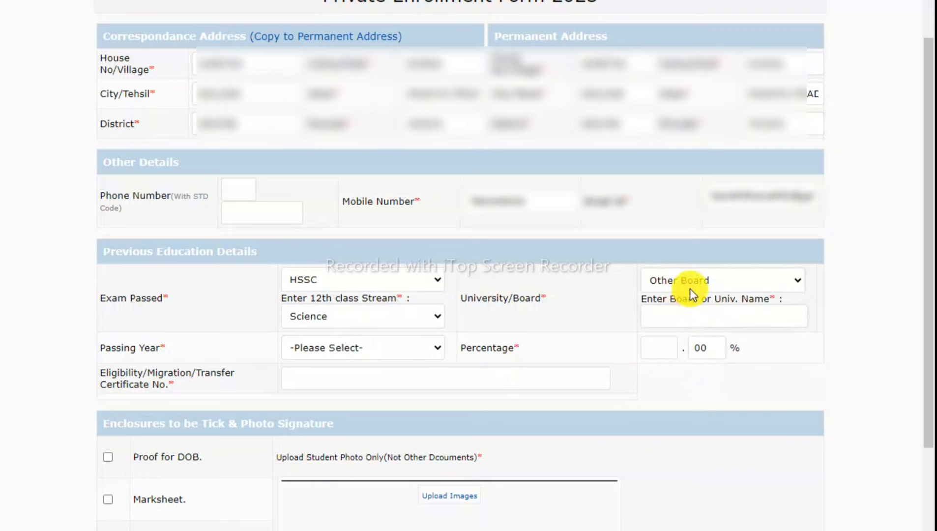
{"action": "left_click", "coordinate": [691, 289]}
{"action": "left_click", "coordinate": [688, 312]}
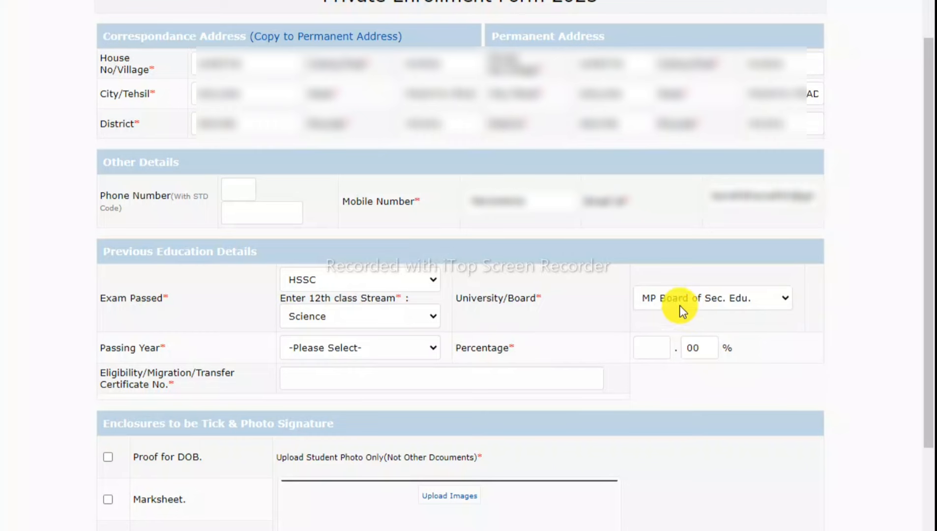
{"action": "left_click", "coordinate": [337, 350]}
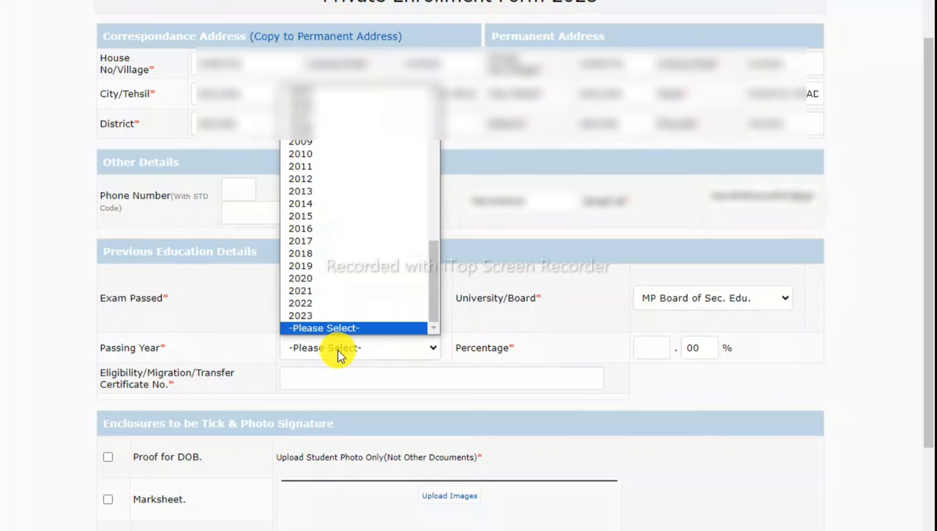
{"action": "type", "text": "2023"}
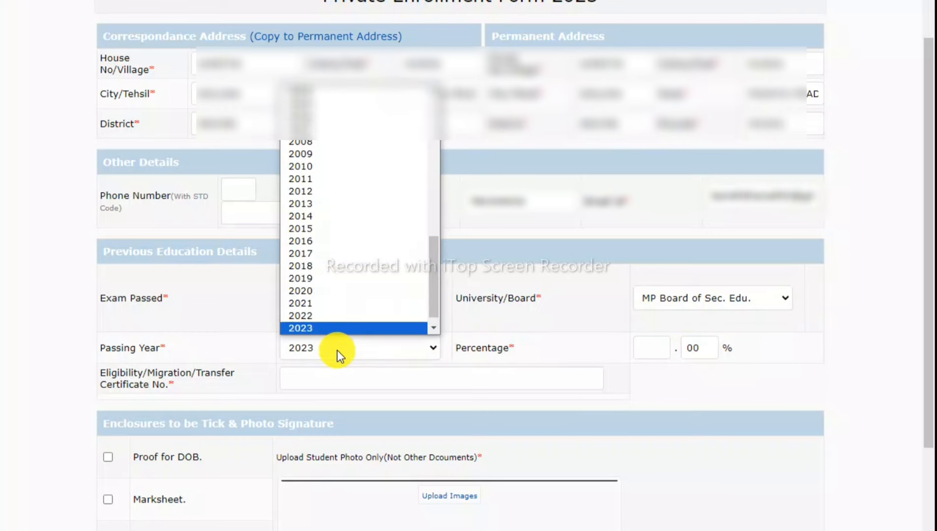
{"action": "key", "text": "Return"}
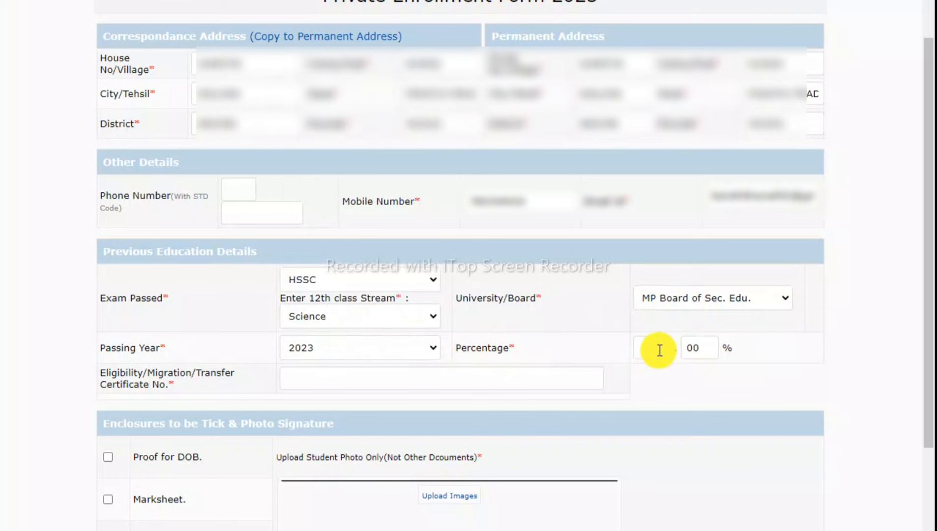
Switch Exam Passed to GRADUATE and University/Board to Univ. In MP.
{"action": "left_click", "coordinate": [383, 274]}
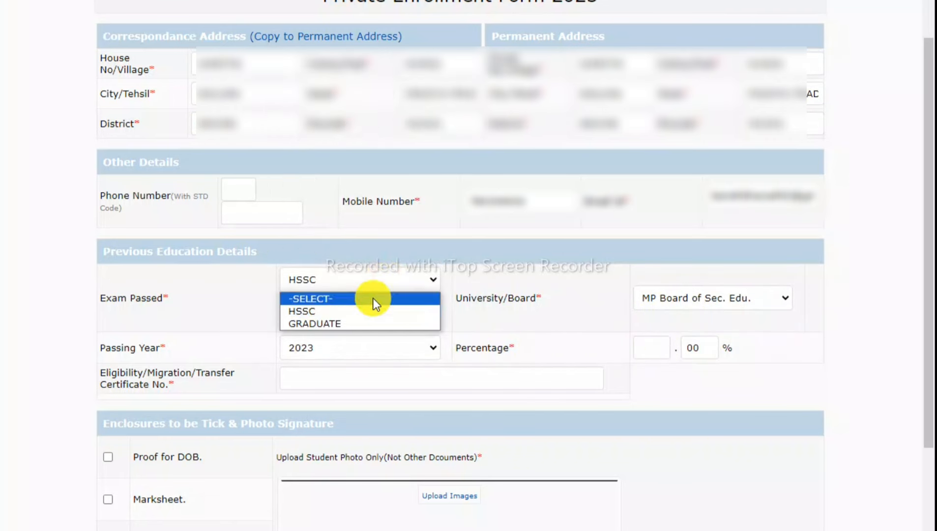
{"action": "left_click", "coordinate": [363, 325]}
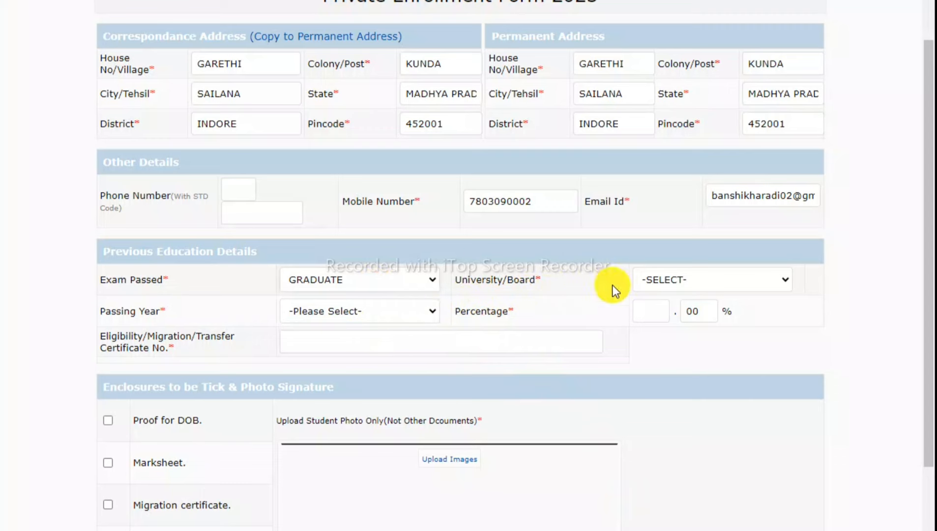
{"action": "left_click", "coordinate": [678, 282]}
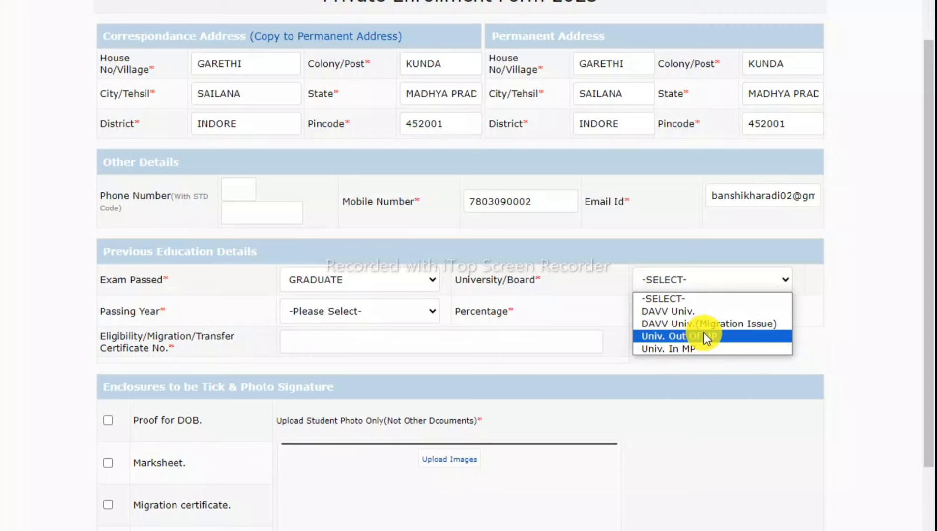
{"action": "left_click", "coordinate": [680, 351]}
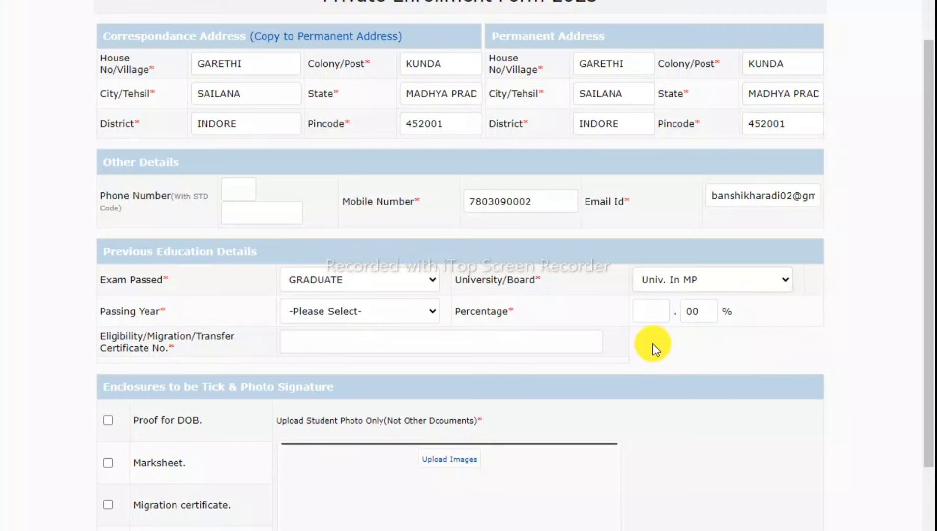
Choose 2021 as the passing year and enter 67 as the percentage.
{"action": "left_click", "coordinate": [370, 305]}
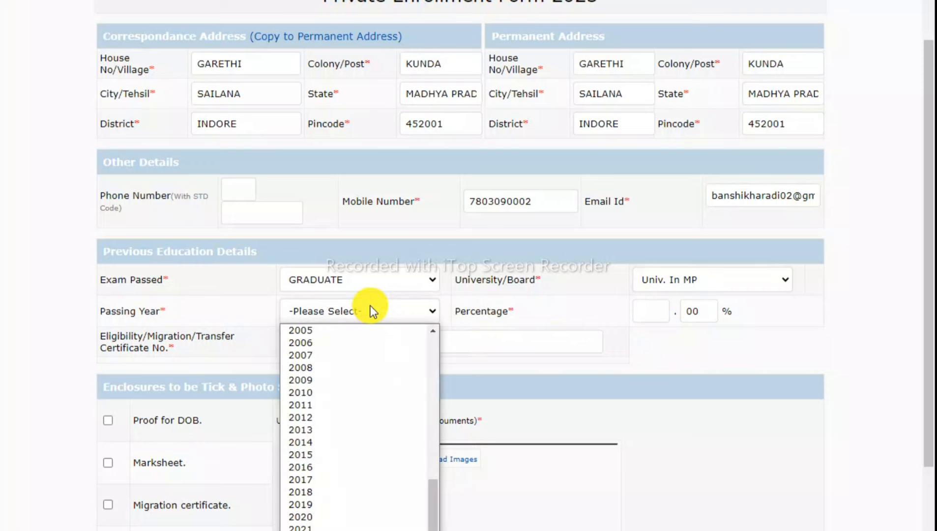
{"action": "type", "text": "2021"}
{"action": "key", "text": "Return"}
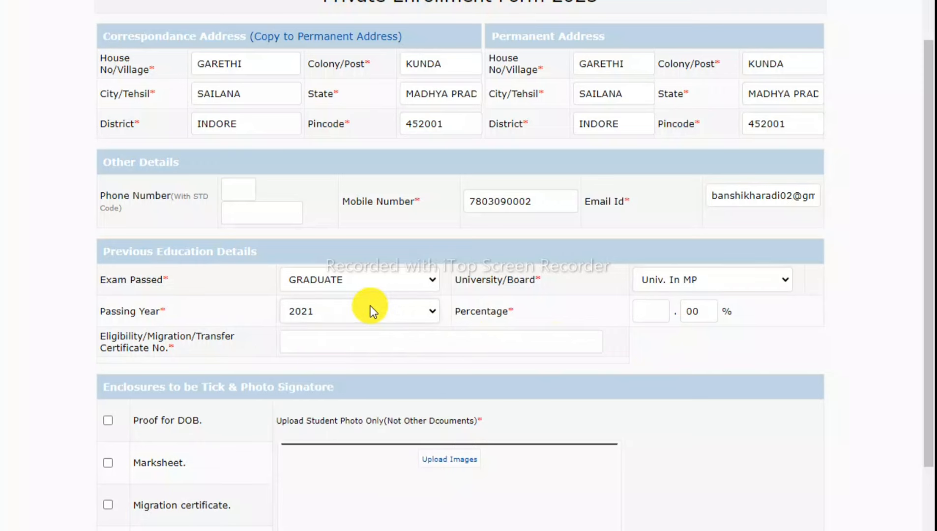
{"action": "left_click", "coordinate": [652, 312]}
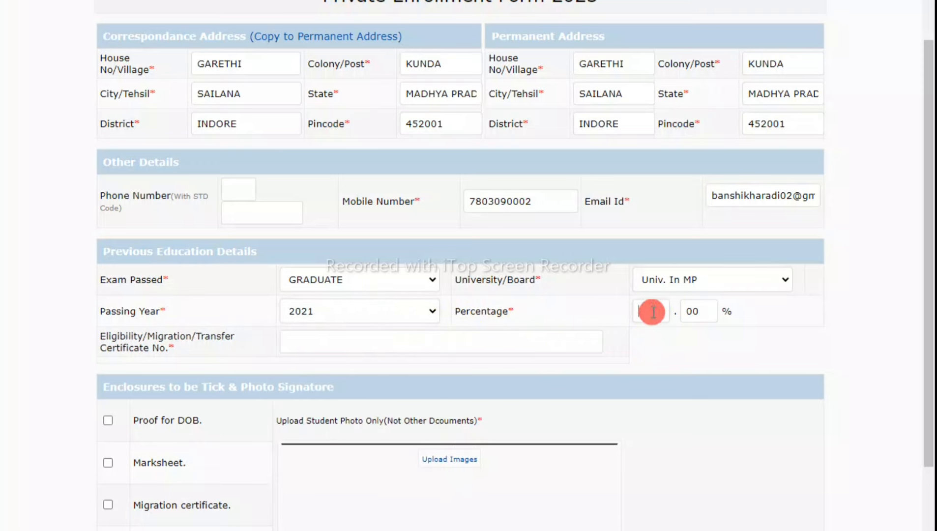
{"action": "type", "text": "67"}
{"action": "type", "text": "6"}
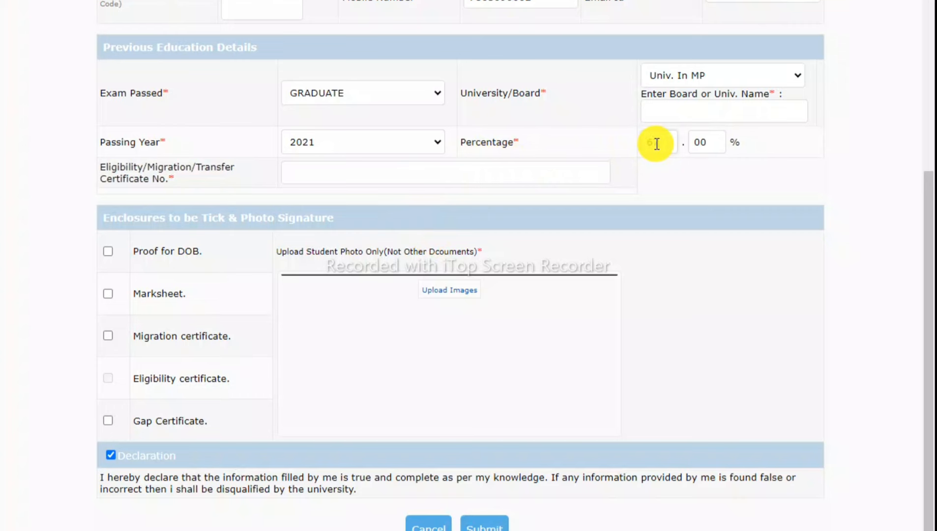
{"action": "type", "text": "7"}
{"action": "key", "text": "Tab"}
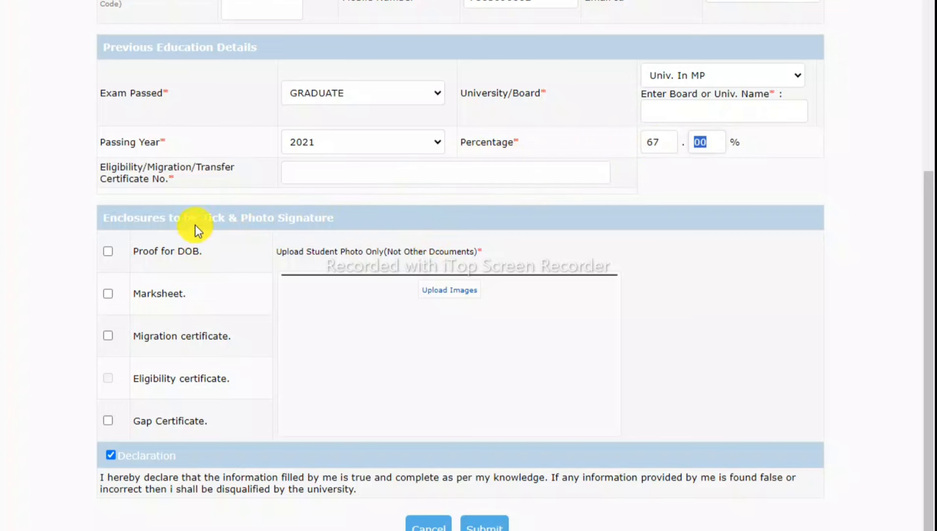
{"action": "left_click", "coordinate": [295, 171]}
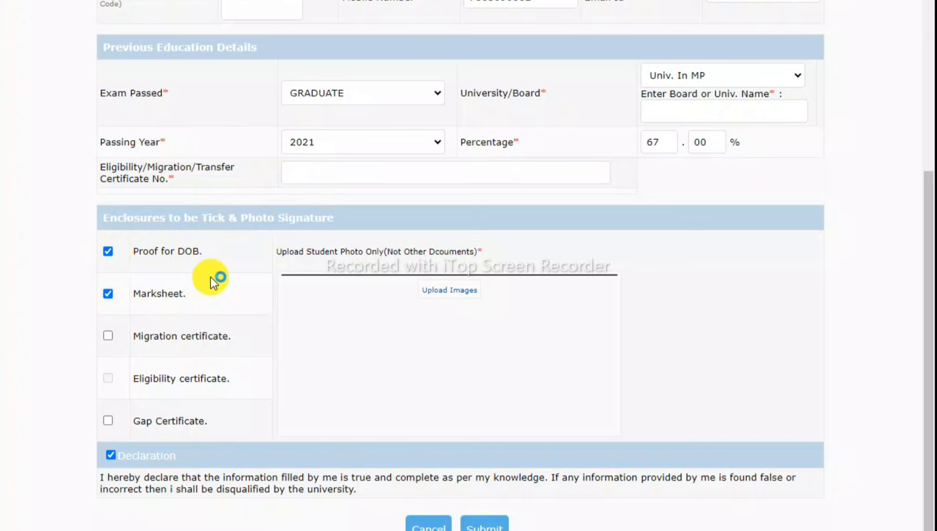
Choose the student photo from the computer, crop it, submit and confirm the upload.
{"action": "left_click", "coordinate": [442, 295]}
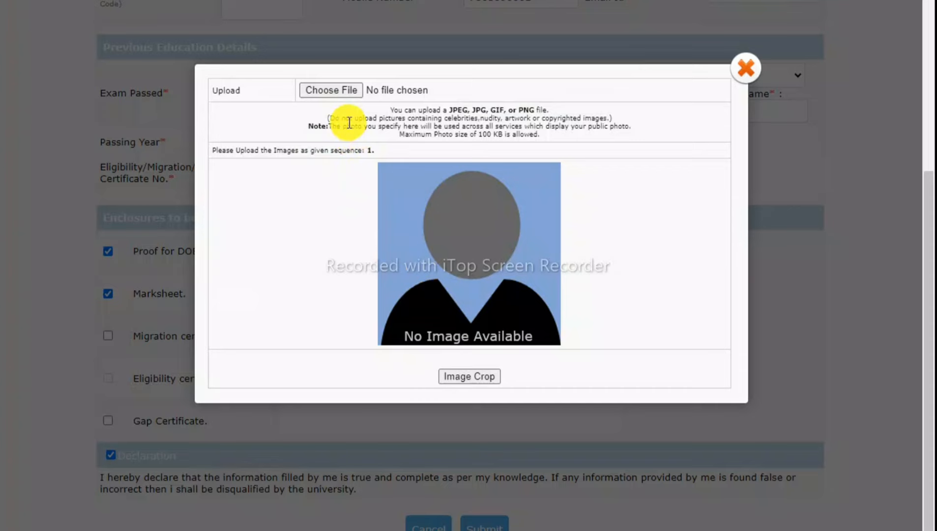
{"action": "left_click", "coordinate": [329, 92]}
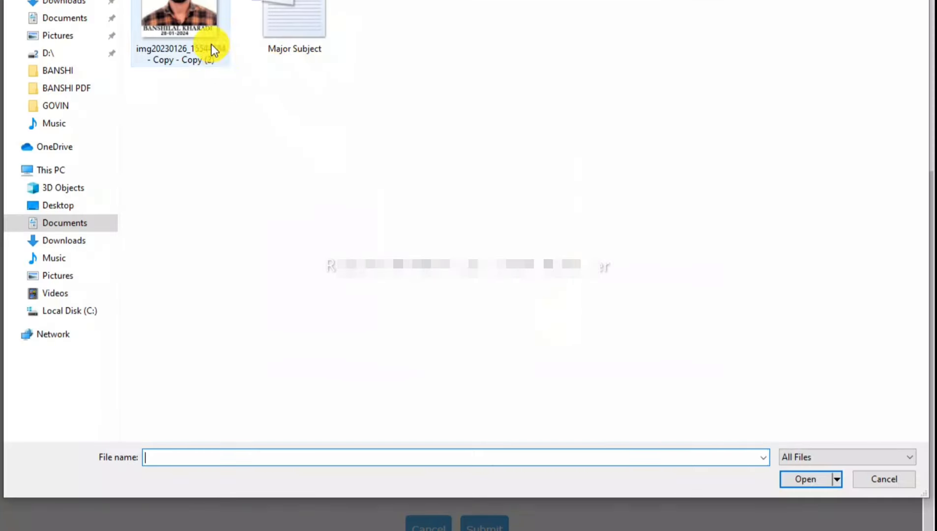
{"action": "left_click", "coordinate": [202, 27]}
{"action": "double_click", "coordinate": [201, 25]}
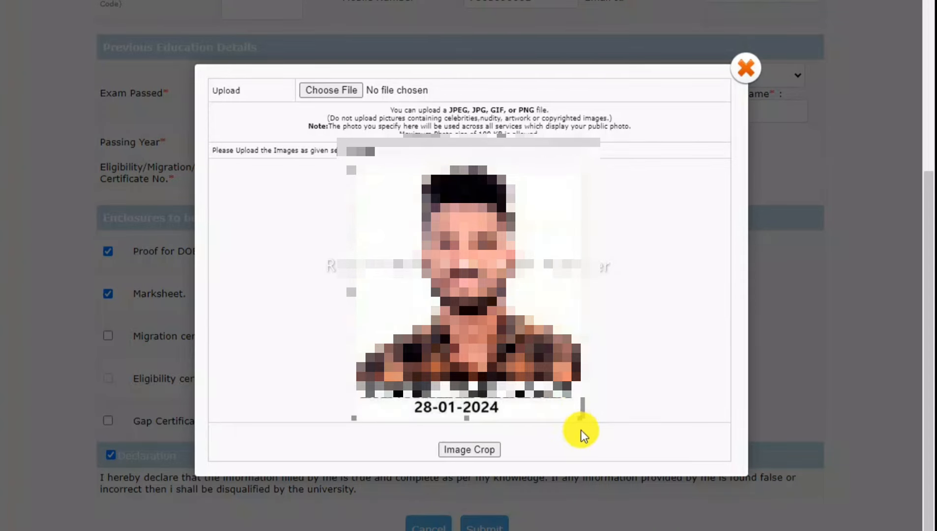
{"action": "left_click", "coordinate": [458, 451]}
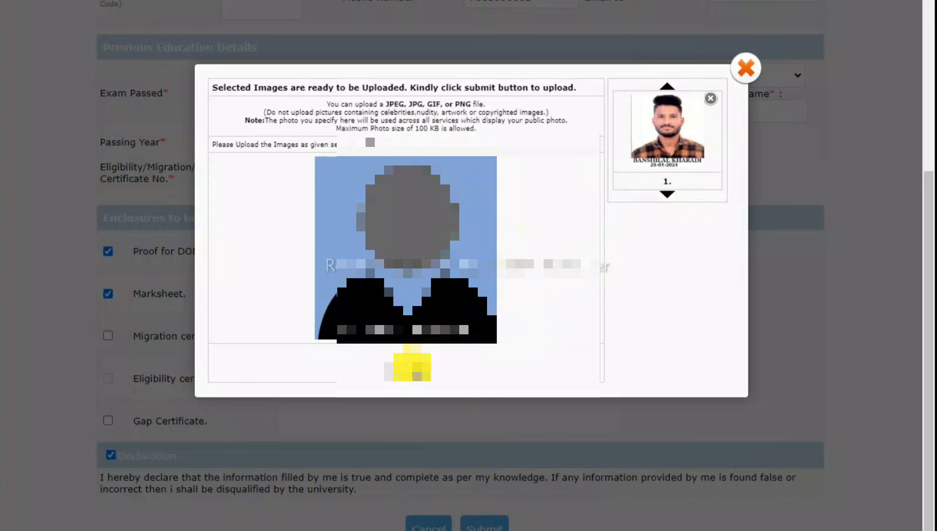
{"action": "left_click", "coordinate": [408, 369]}
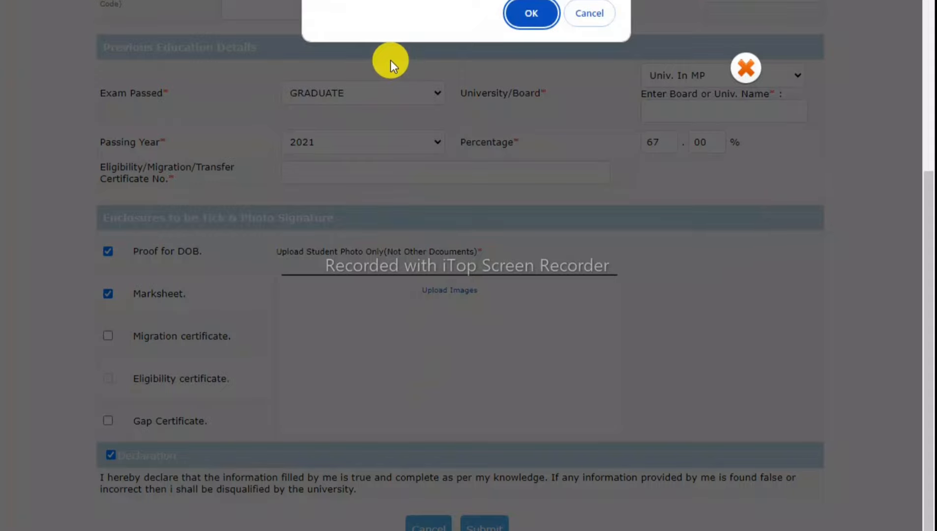
{"action": "left_click", "coordinate": [530, 13]}
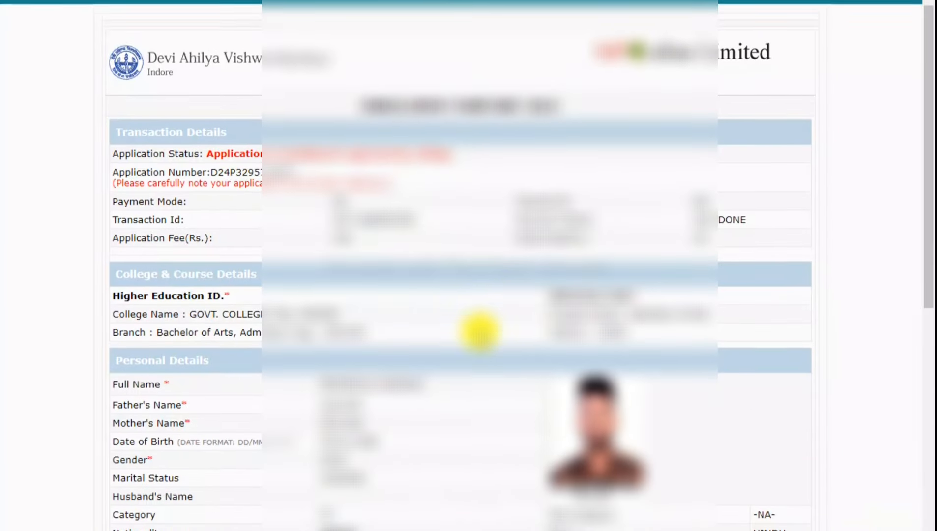
Review the receipt, select the Application Number, and scroll down to the payment options.
{"action": "scroll", "coordinate": [479, 330], "scroll_direction": "down", "scroll_amount": 1}
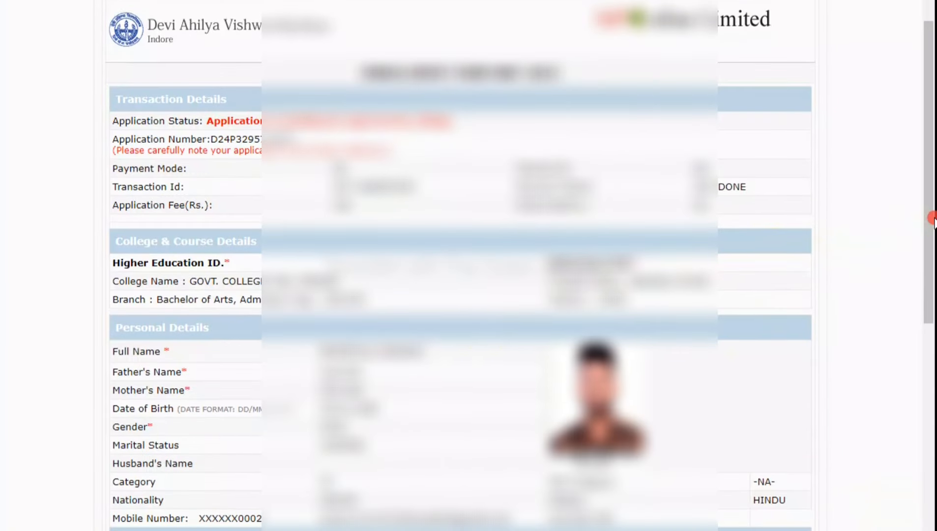
{"action": "left_click_drag", "start_coordinate": [933, 218], "coordinate": [927, 244]}
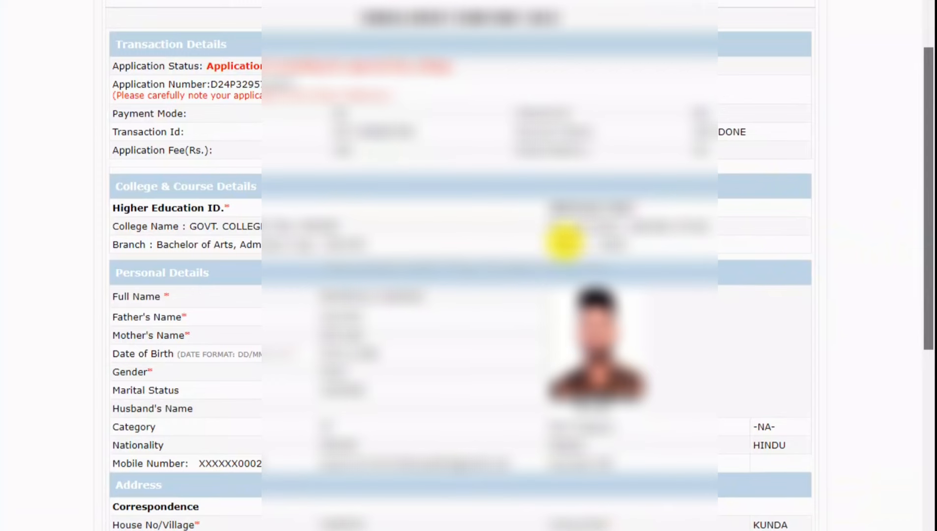
{"action": "double_click", "coordinate": [273, 86]}
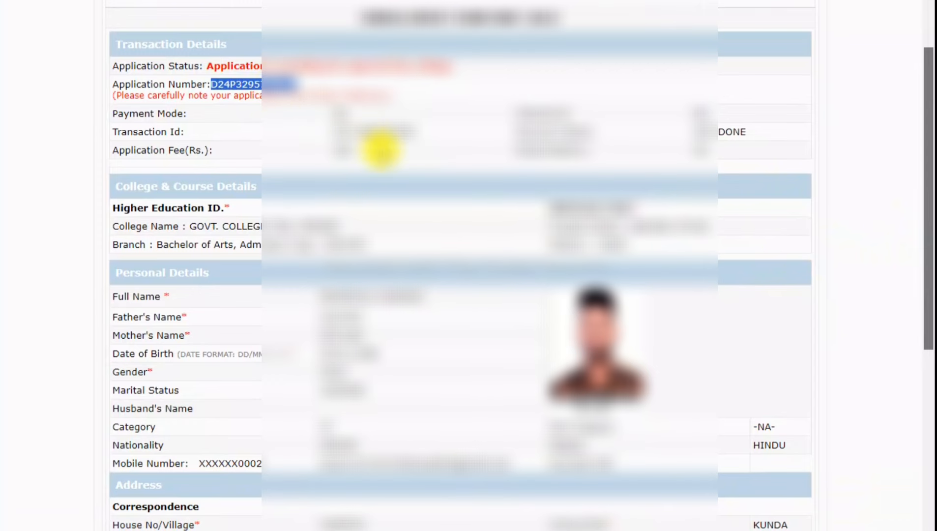
{"action": "scroll", "coordinate": [383, 150], "scroll_direction": "down", "scroll_amount": 2}
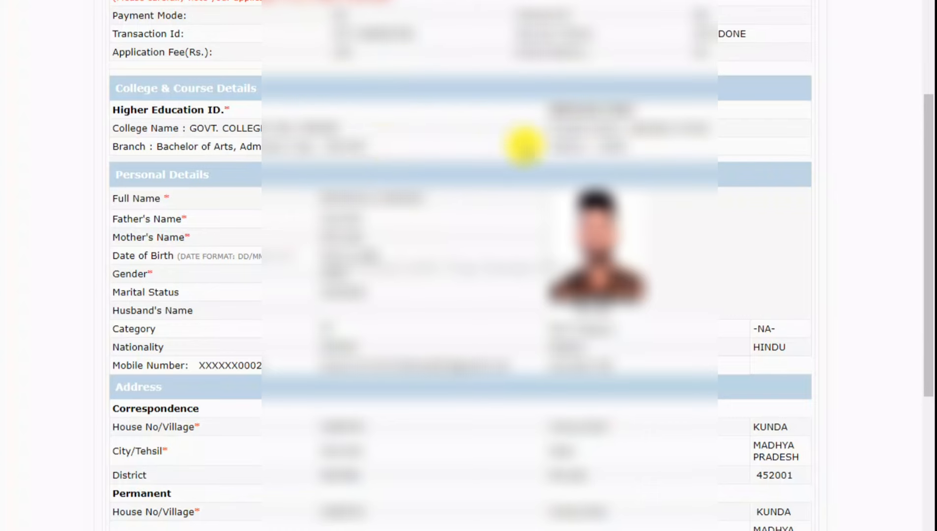
{"action": "scroll", "coordinate": [524, 145], "scroll_direction": "down", "scroll_amount": 2}
{"action": "scroll", "coordinate": [523, 146], "scroll_direction": "down", "scroll_amount": 6}
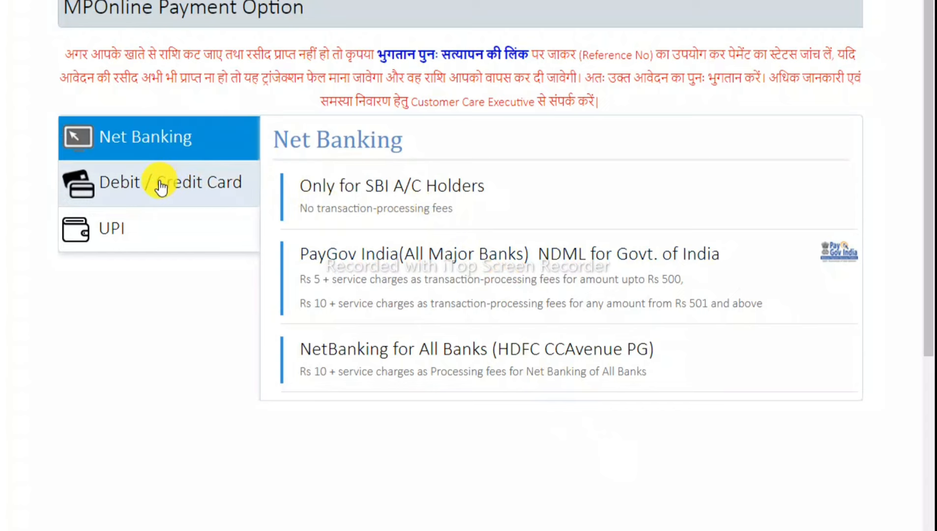
Choose UPI through PayGov India for the ₹140 fee and dismiss the redirect alert.
{"action": "left_click", "coordinate": [115, 235]}
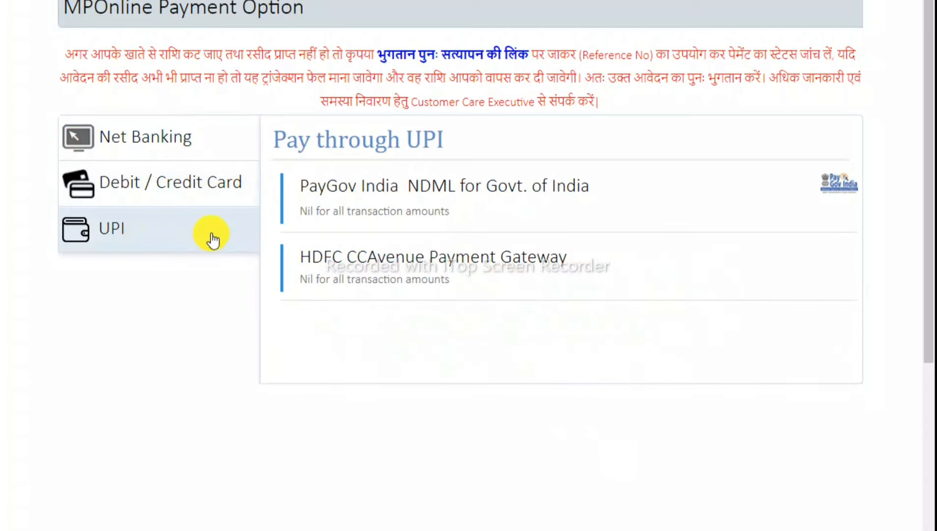
{"action": "left_click", "coordinate": [393, 197]}
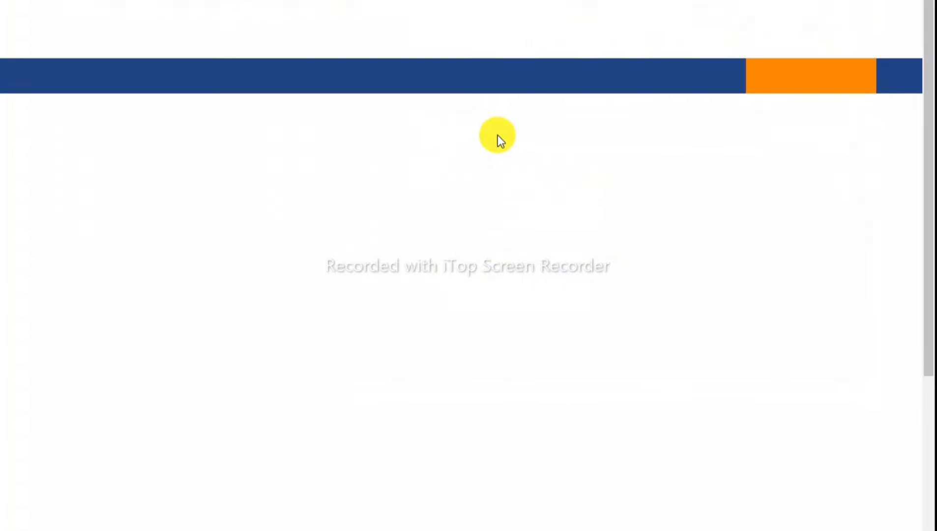
{"action": "left_click", "coordinate": [451, 157]}
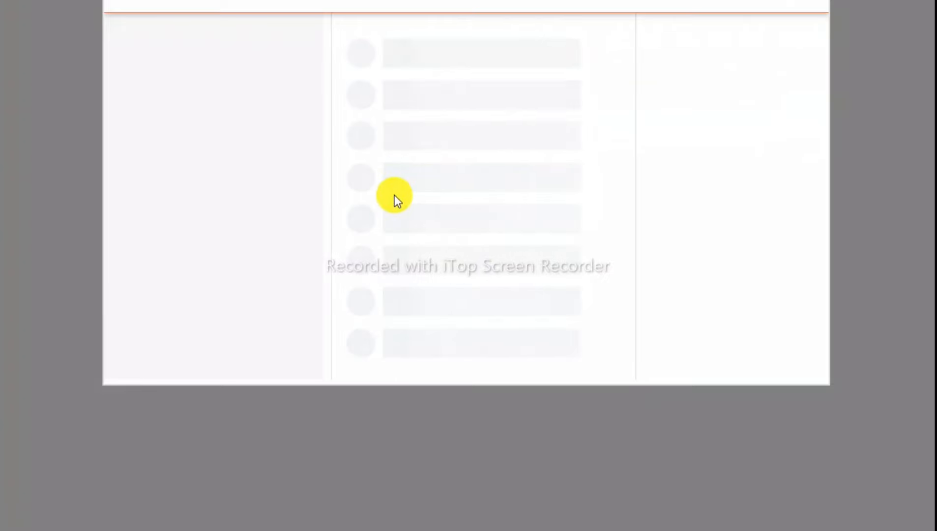
In BillDesk, select the Scan QR method with BHIM UPI and generate the ₹140 QR code.
{"action": "left_click", "coordinate": [167, 151]}
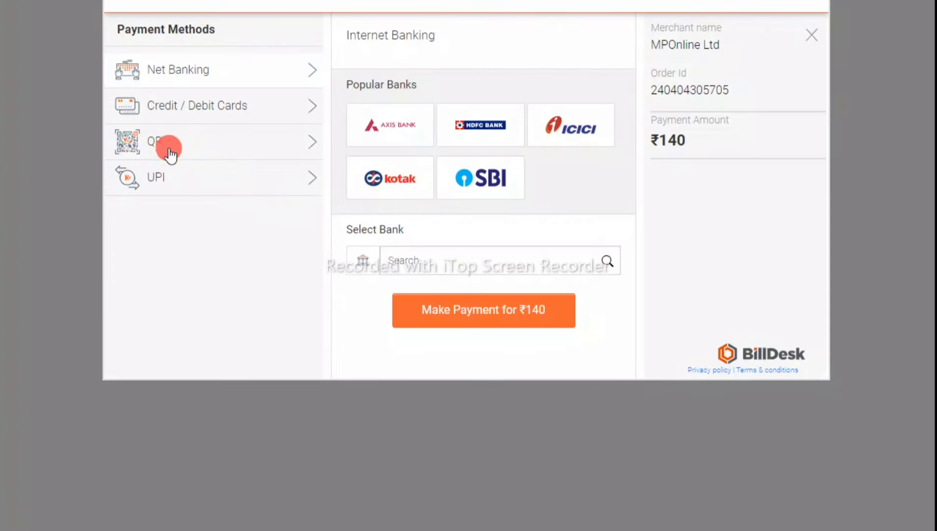
{"action": "left_click", "coordinate": [168, 177]}
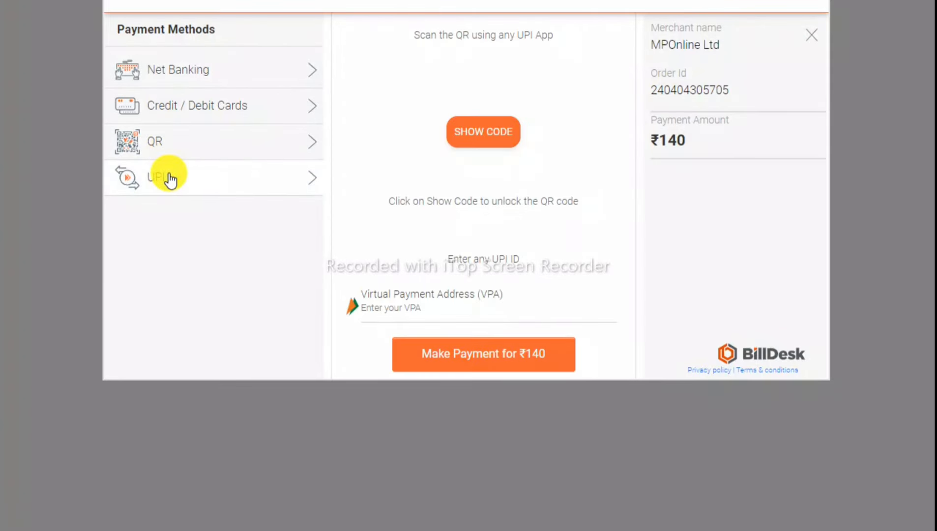
{"action": "left_click", "coordinate": [164, 142]}
{"action": "left_click", "coordinate": [379, 111]}
{"action": "left_click", "coordinate": [467, 241]}
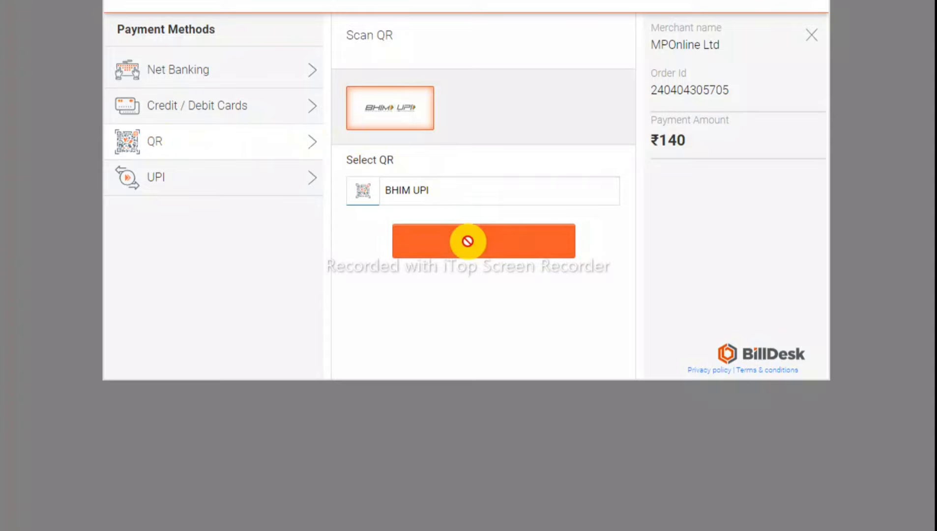